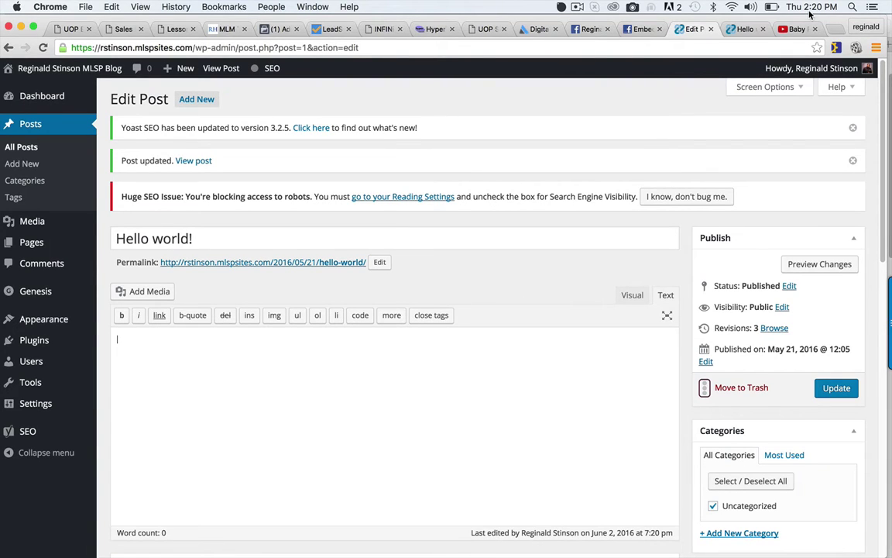
# Load MyLeadSystemPRO in a new tab and go to its Member Login dashboard.
pyautogui.click(836, 27)
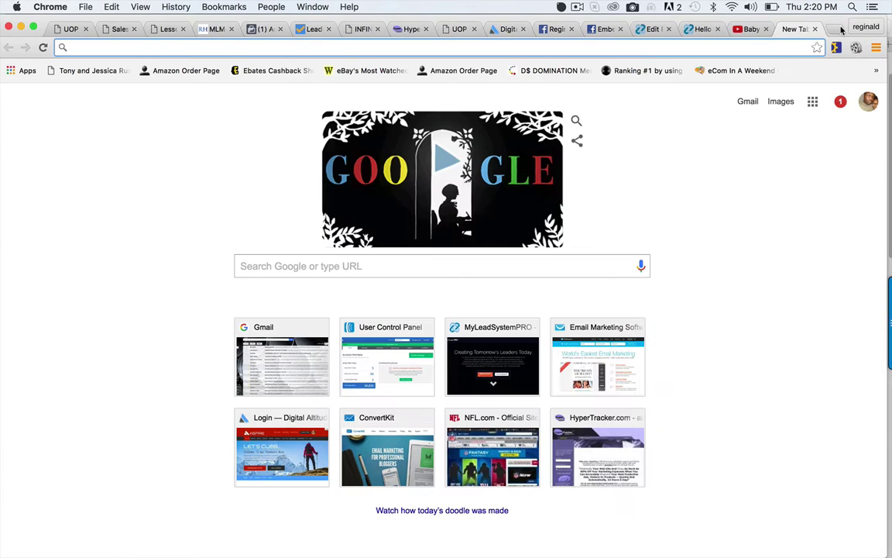
pyautogui.write('my')
pyautogui.press('Return')
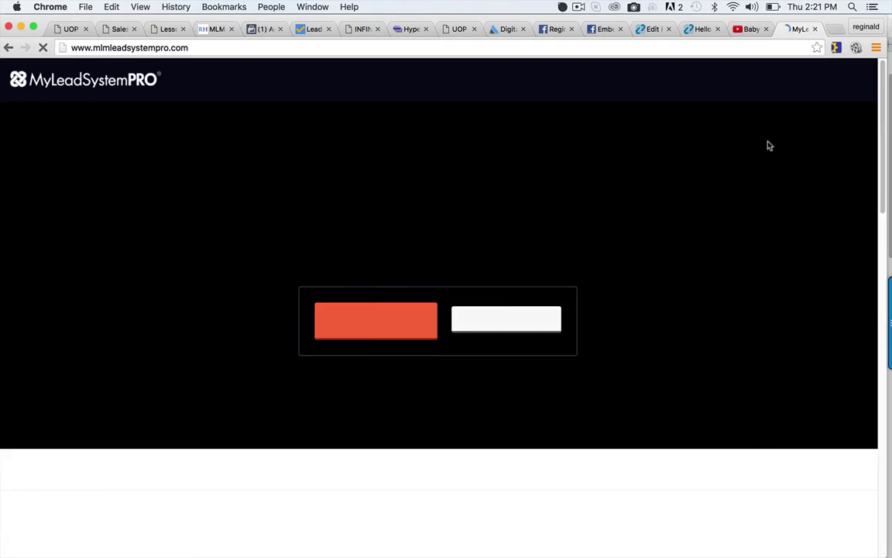
pyautogui.click(844, 77)
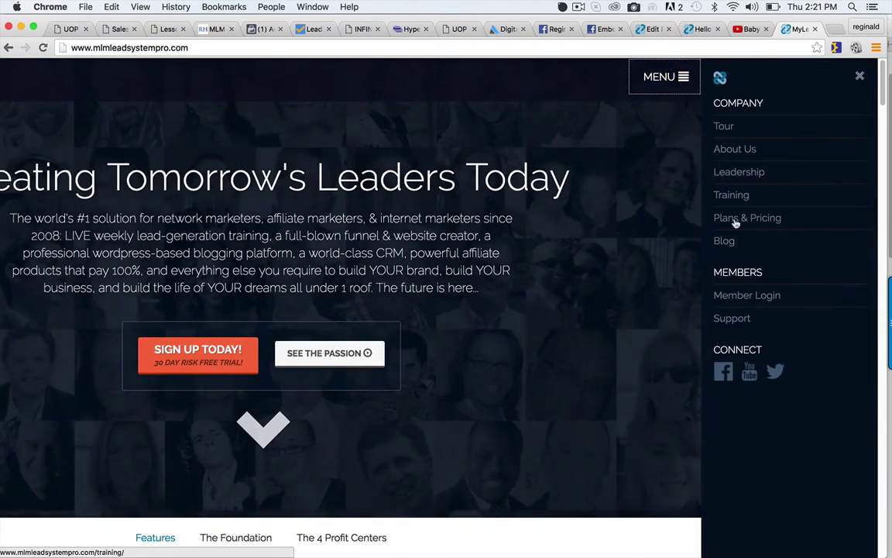
pyautogui.click(739, 295)
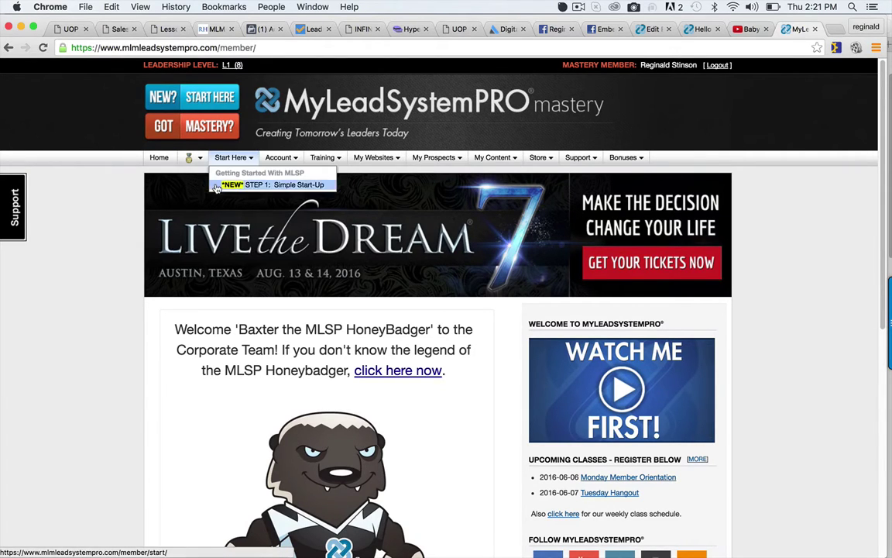
pyautogui.moveTo(289, 168)
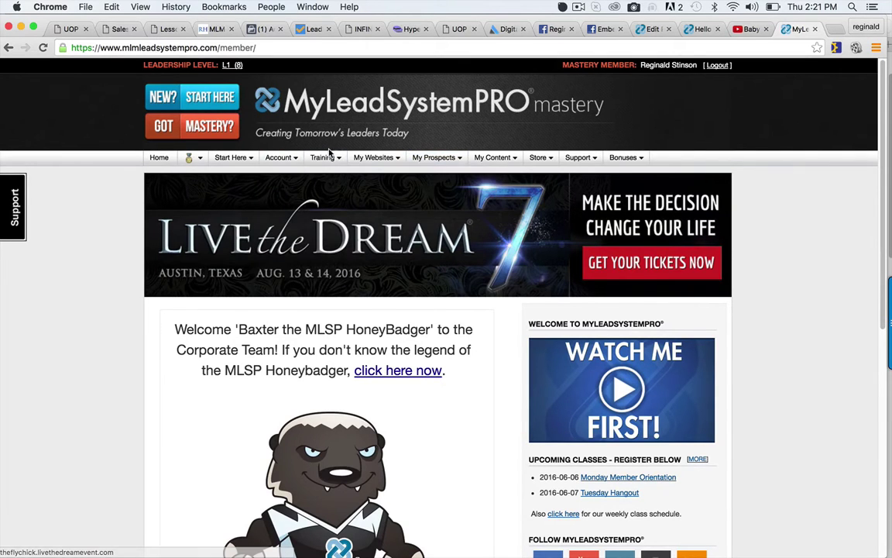
pyautogui.moveTo(321, 164)
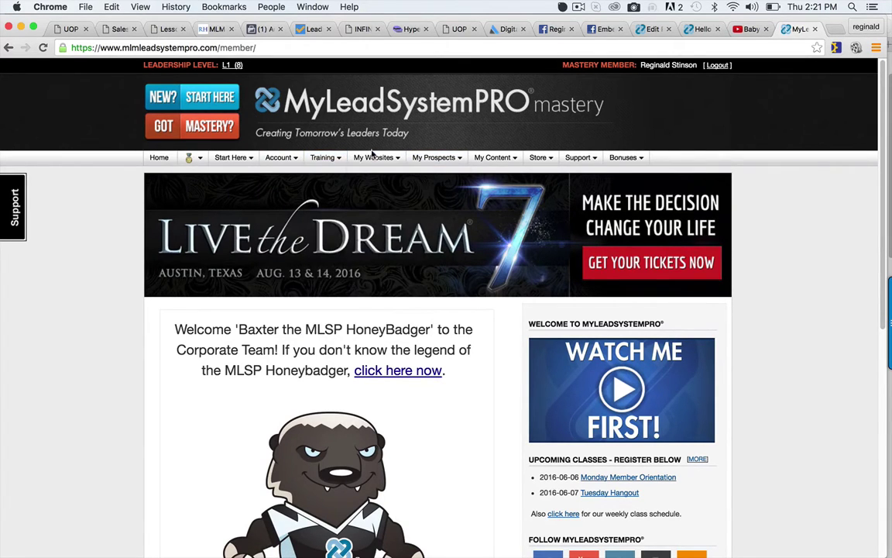
pyautogui.moveTo(374, 158)
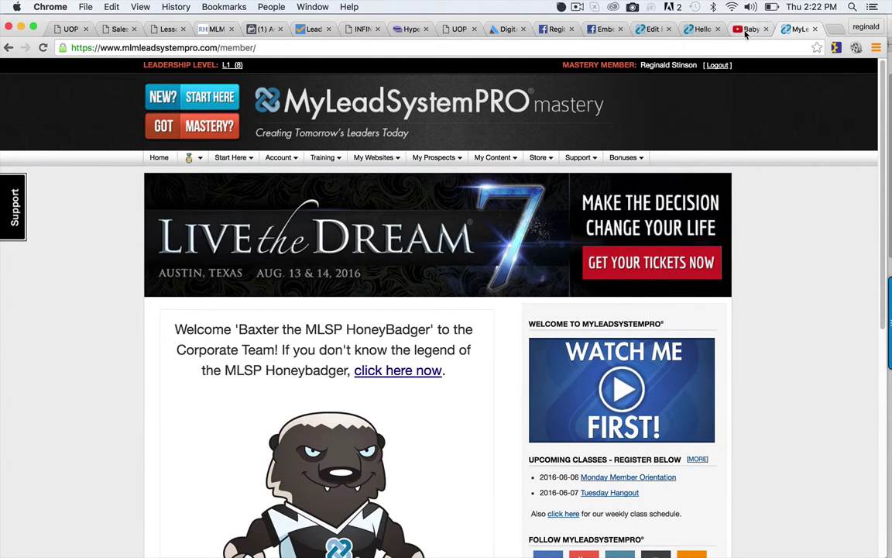
# Open the Baby Proof | The Dude Perfect Show video on YouTube, pause it, and copy its URL.
pyautogui.click(749, 29)
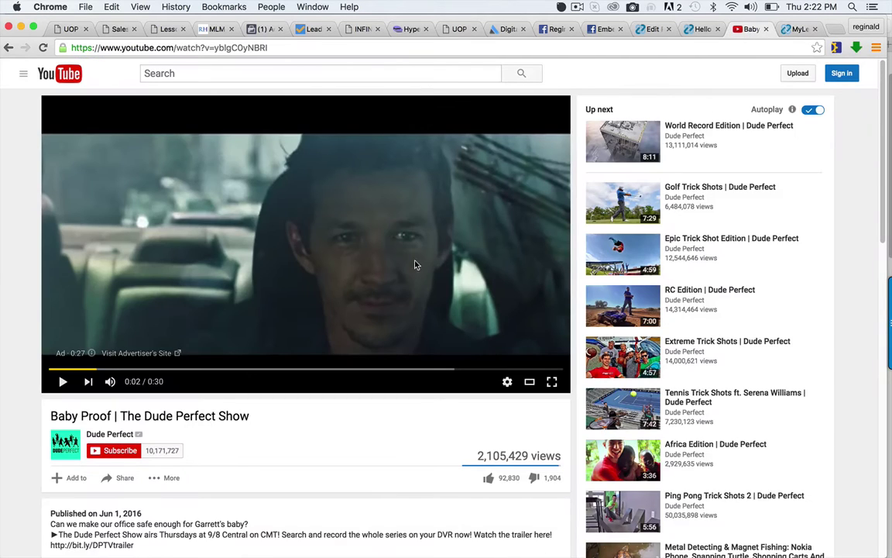
pyautogui.click(47, 81)
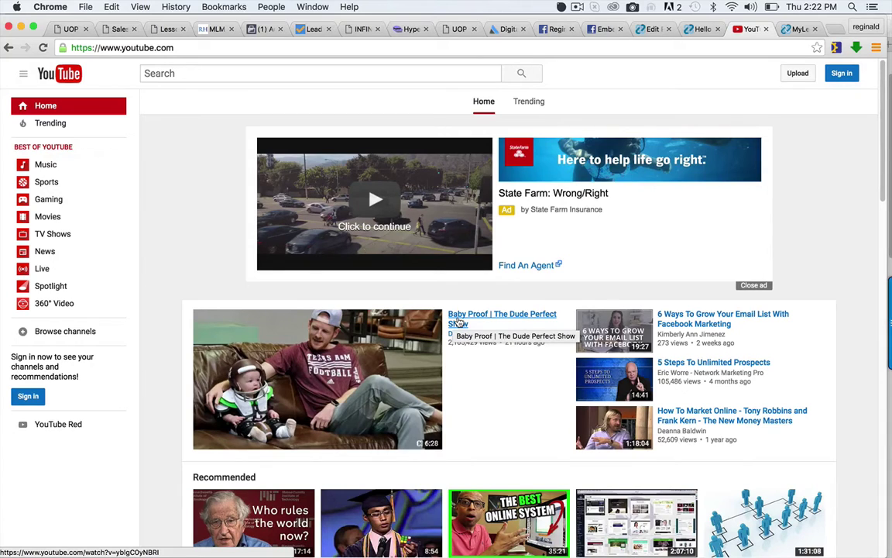
pyautogui.click(458, 320)
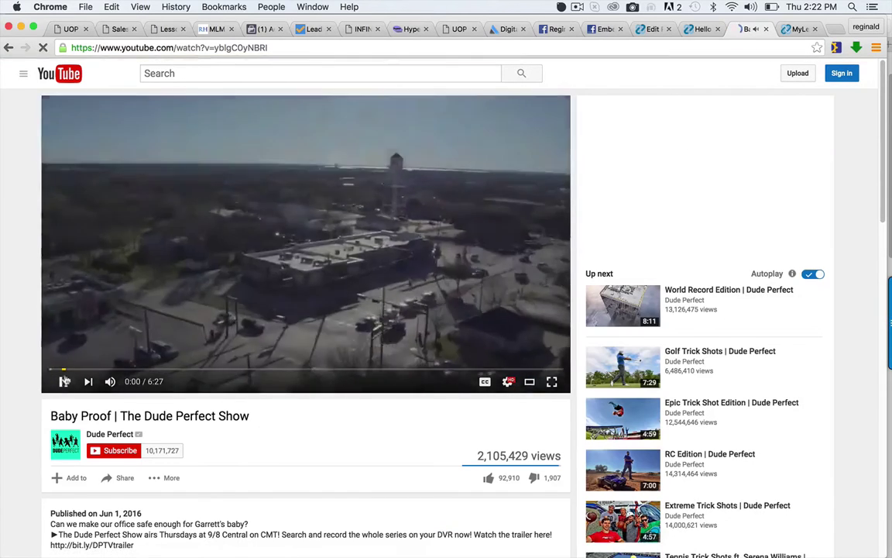
pyautogui.click(65, 379)
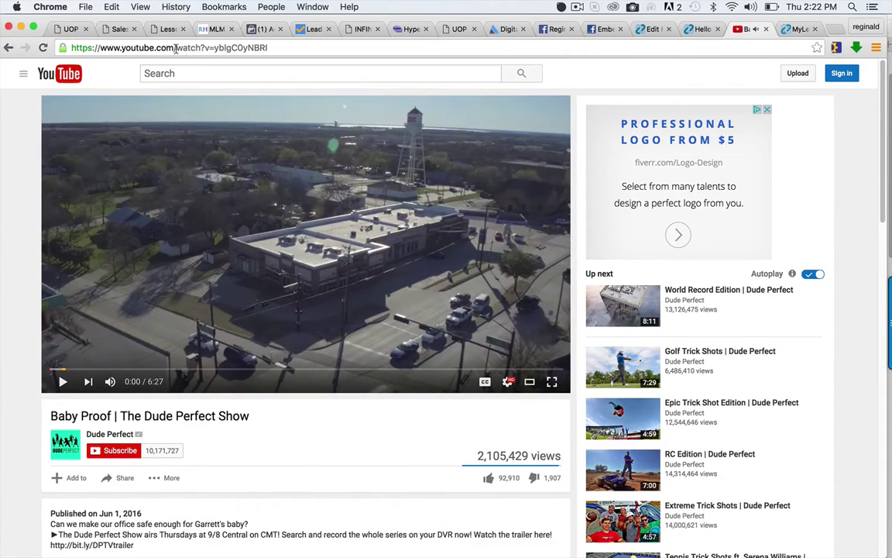
pyautogui.click(199, 48)
pyautogui.press('super+c')
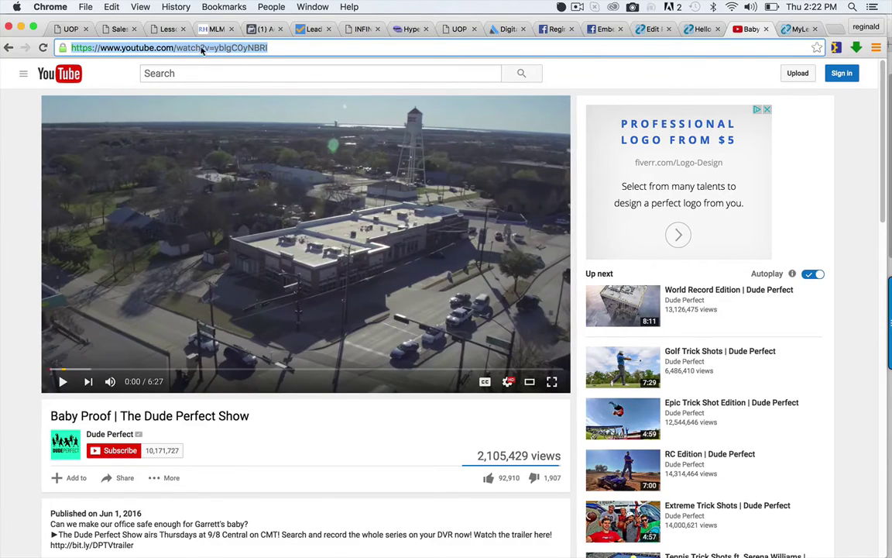
# Update the Hello world! post in WordPress.
pyautogui.click(653, 29)
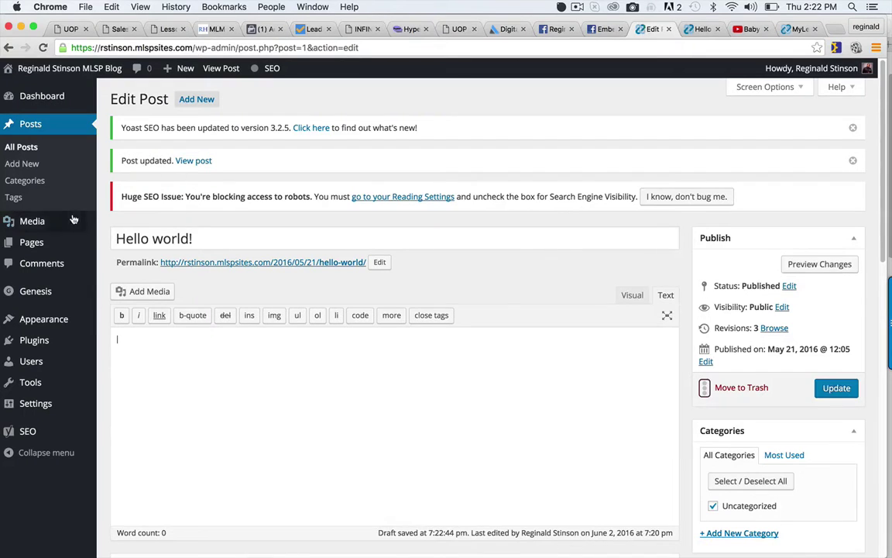
pyautogui.moveTo(49, 219)
pyautogui.click(835, 387)
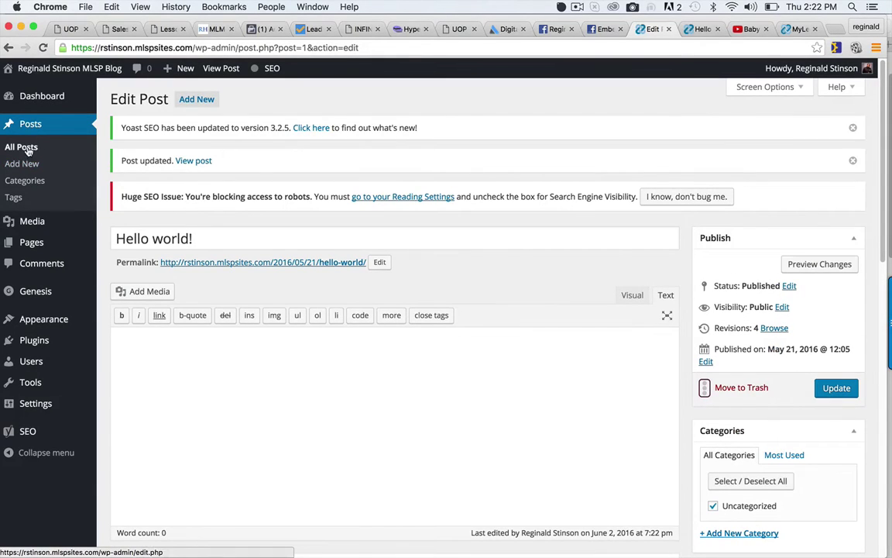
# Start a new post titled 'This is a test post', correcting typos in the title.
pyautogui.click(27, 164)
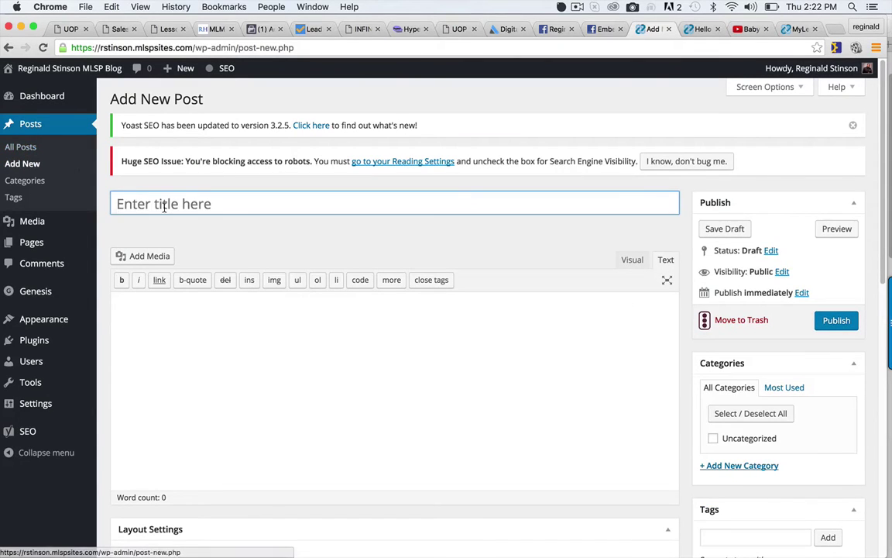
pyautogui.click(165, 206)
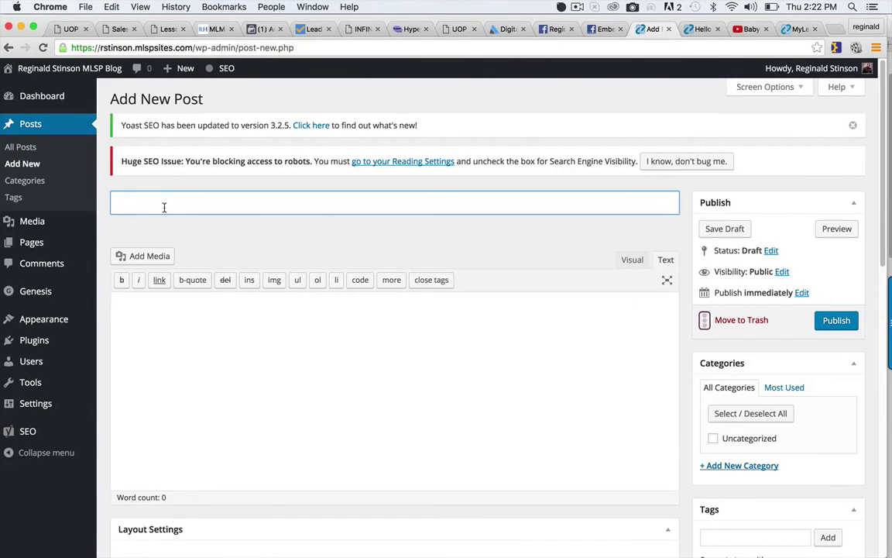
pyautogui.write('THis is a test pro')
pyautogui.press('BackSpace')
pyautogui.write('ost')
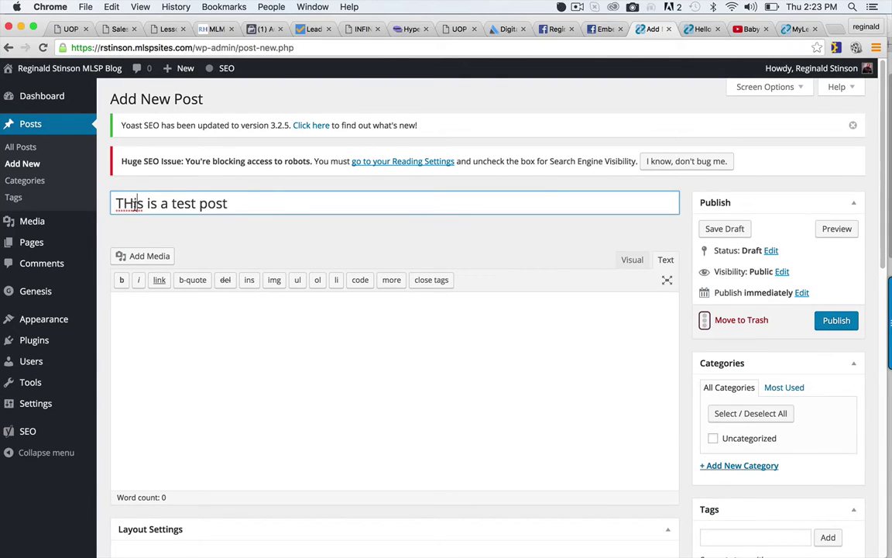
pyautogui.click(134, 203)
pyautogui.press('BackSpace')
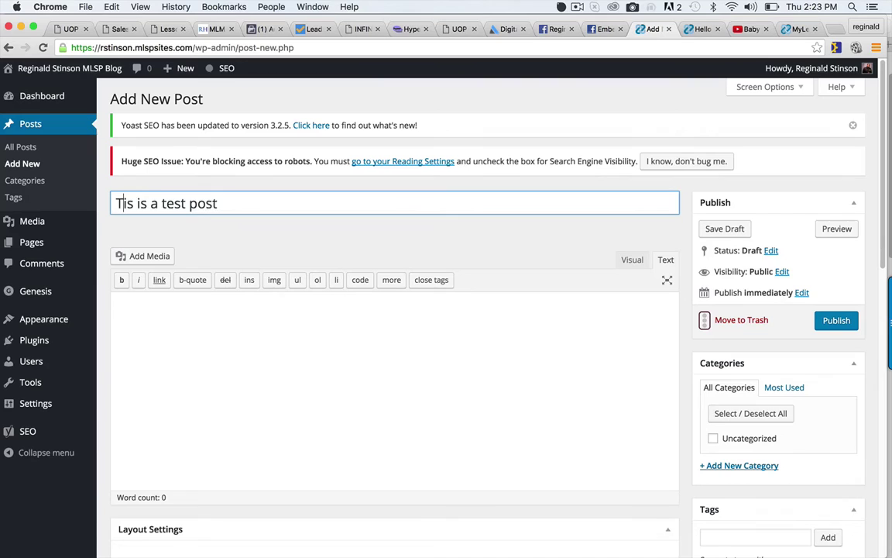
pyautogui.write('h')
pyautogui.click(171, 353)
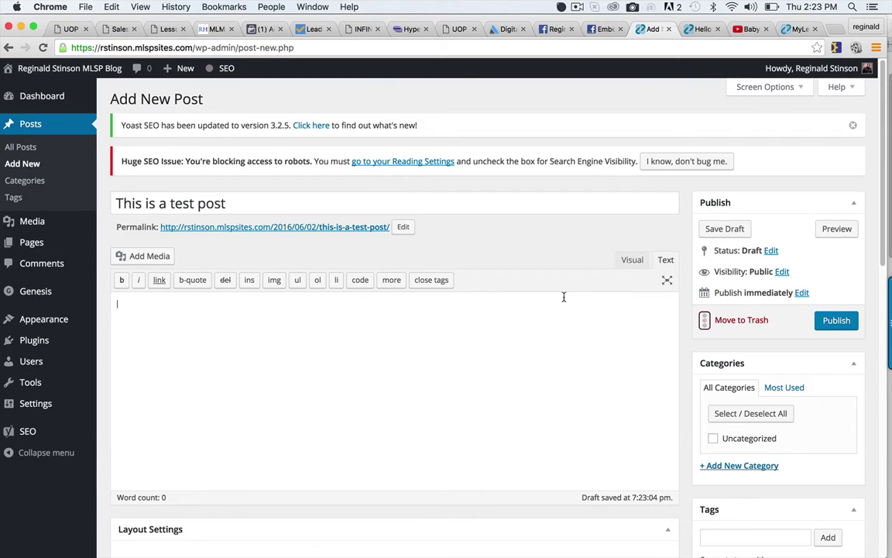
# Paste the Baby Proof video URL in the Visual editor, add 'this is a test post...' below, and save the draft.
pyautogui.click(633, 259)
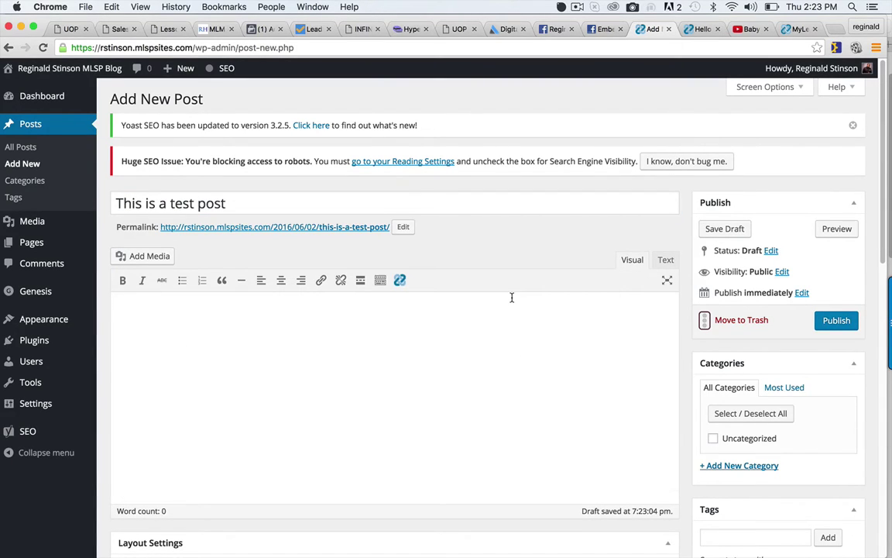
pyautogui.press('super+v')
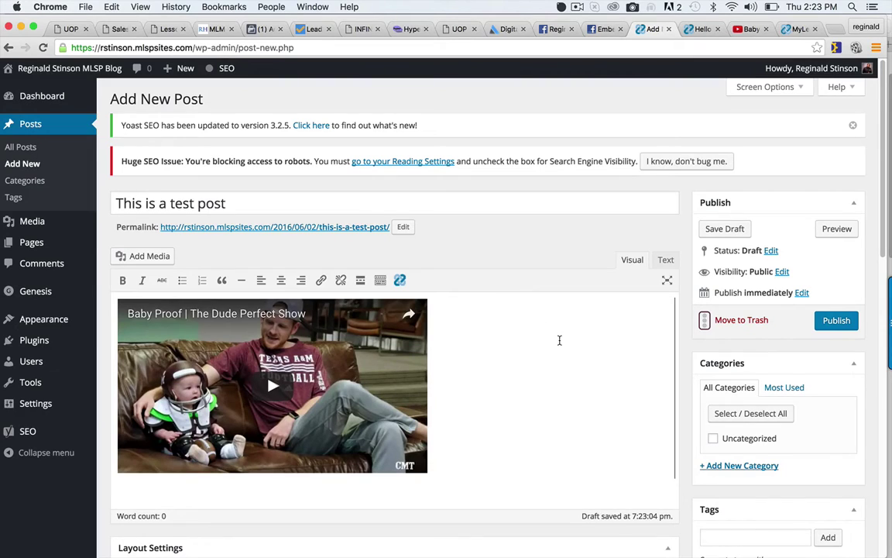
pyautogui.click(496, 395)
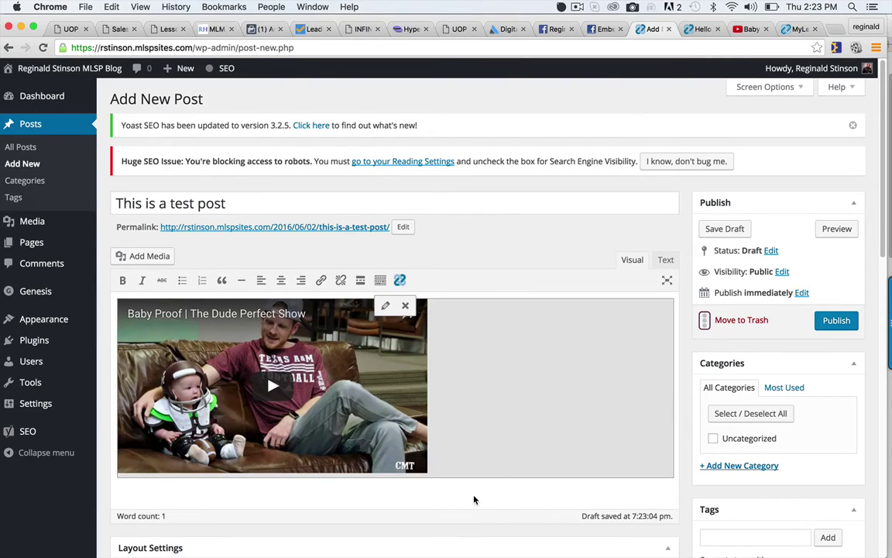
pyautogui.click(430, 489)
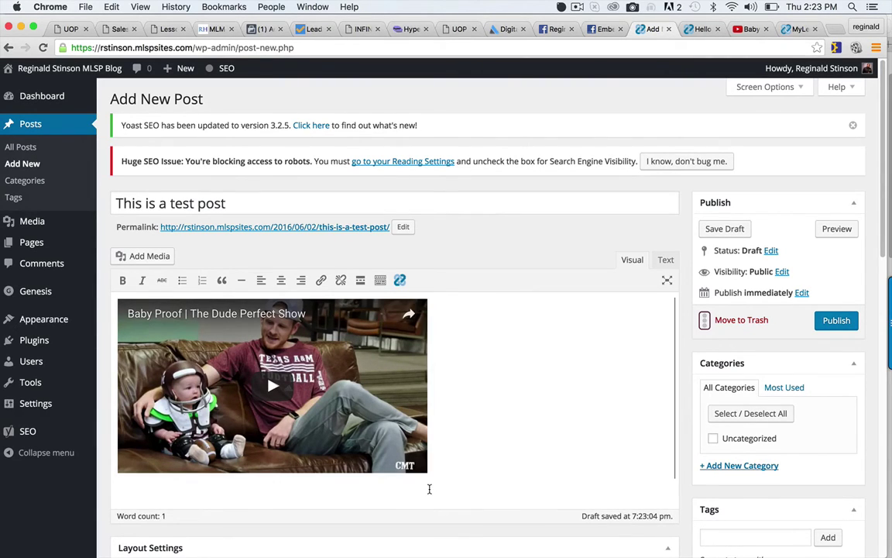
pyautogui.press('Return')
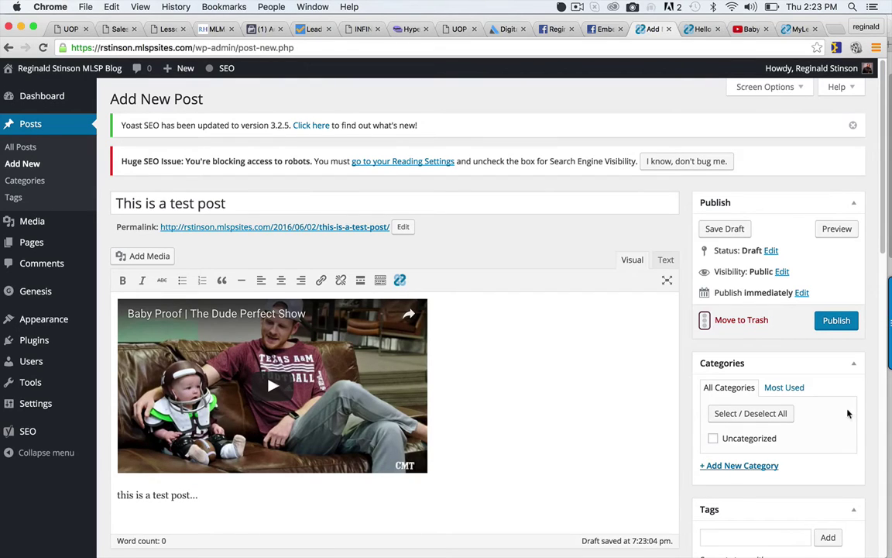
pyautogui.click(734, 228)
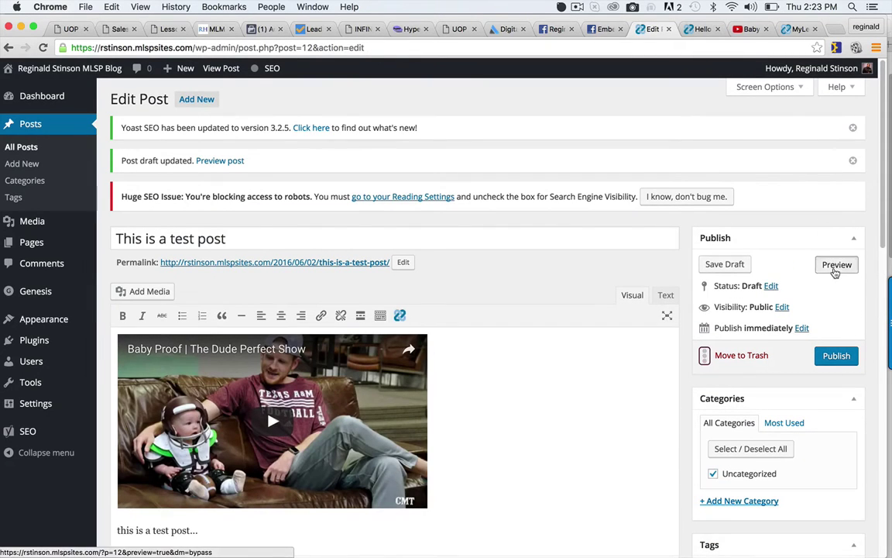
# Preview the draft and scroll through it to check the video and test line.
pyautogui.click(836, 265)
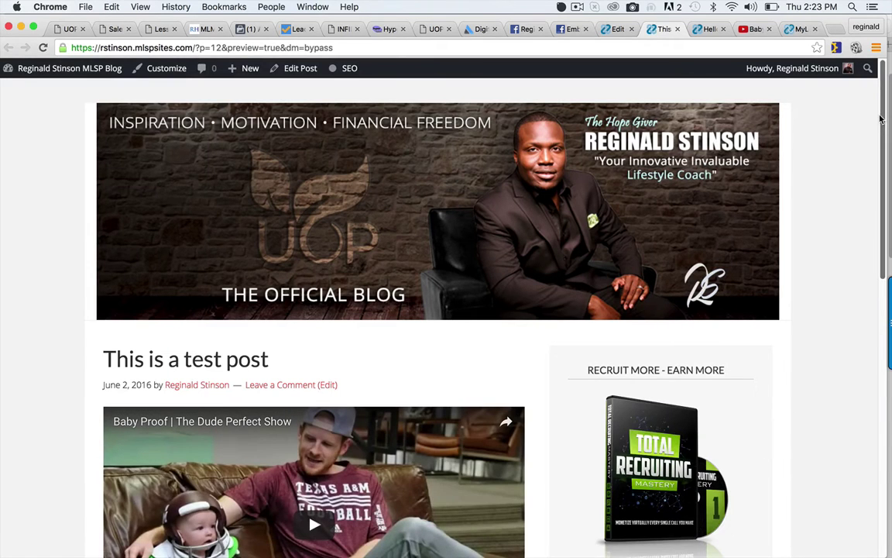
pyautogui.scroll(-5, 872, 178)
pyautogui.scroll(-1, 875, 200)
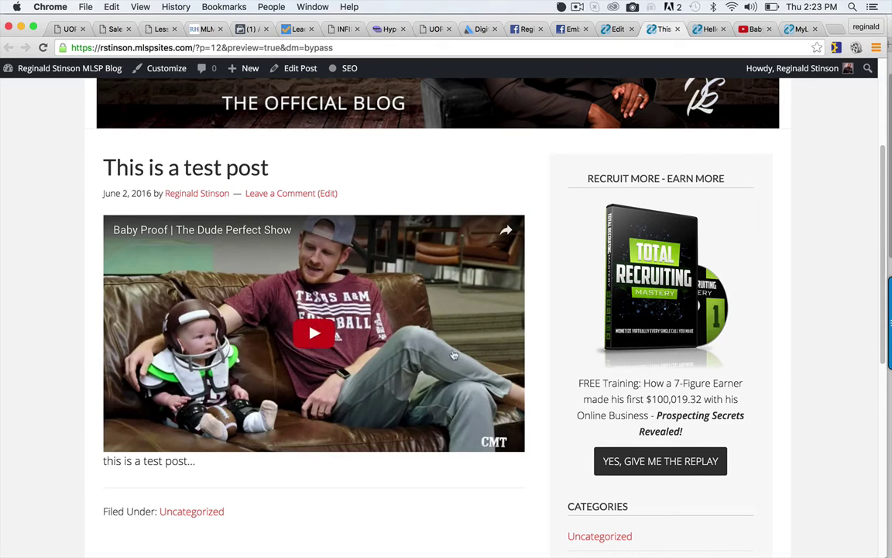
pyautogui.scroll(5, 868, 168)
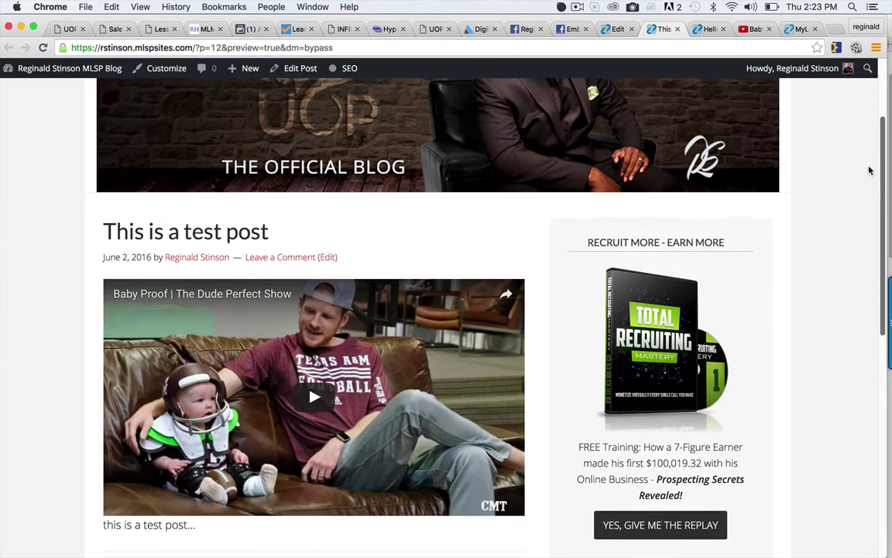
pyautogui.scroll(-15, 852, 133)
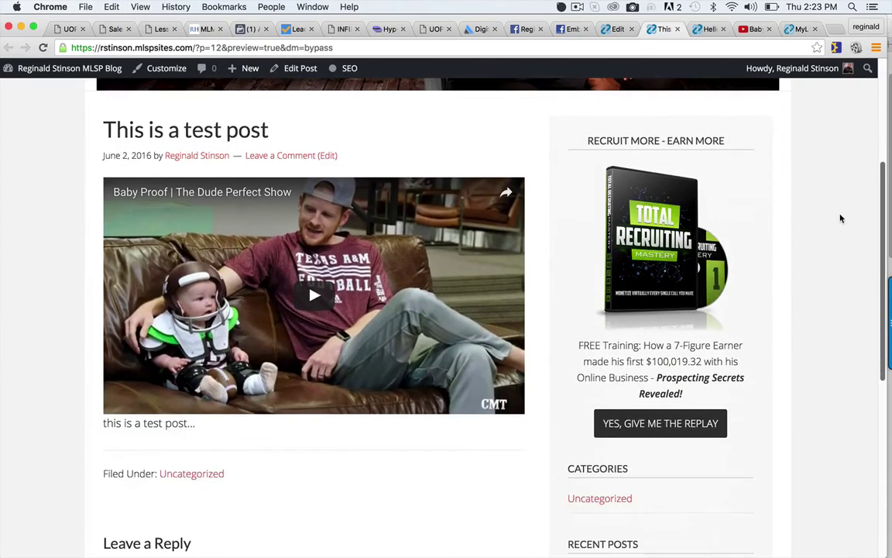
pyautogui.scroll(15, 831, 276)
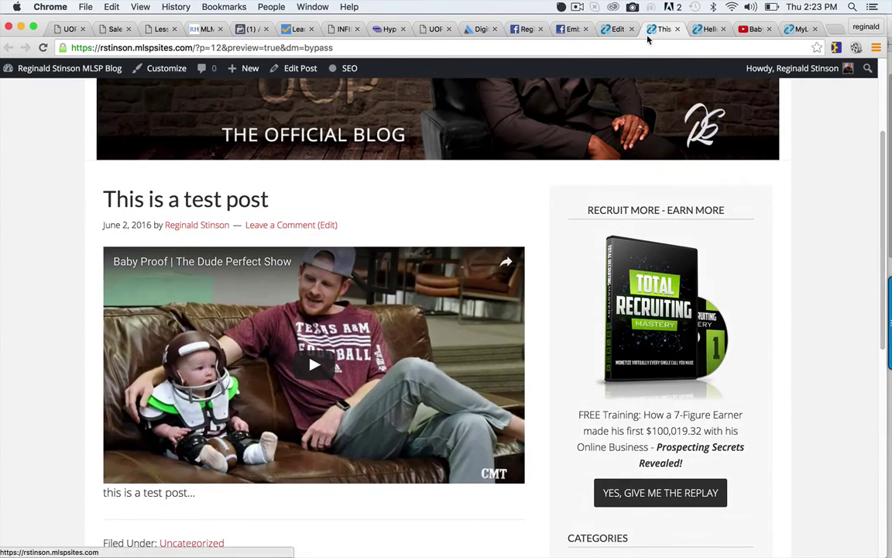
# Add a 'Regards,' line and the author's name below the post text, then an empty line.
pyautogui.click(616, 30)
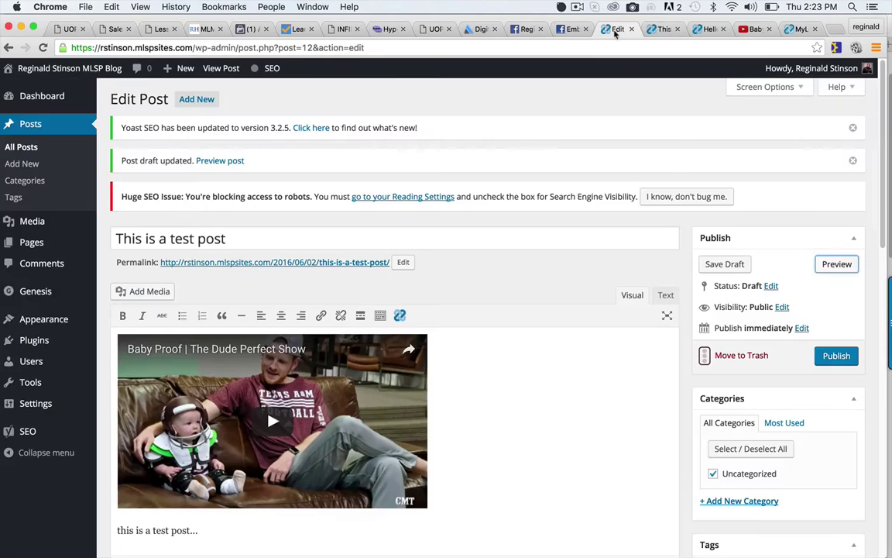
pyautogui.scroll(-4, 528, 375)
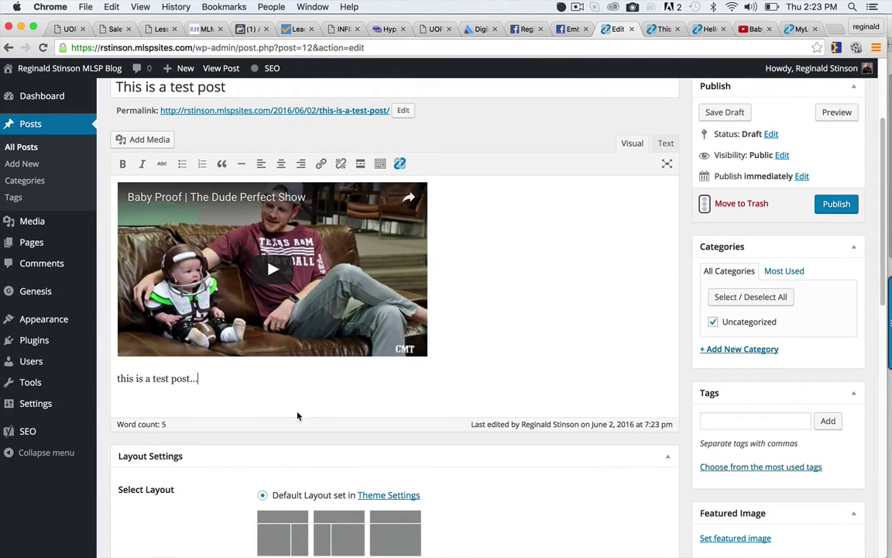
pyautogui.press('Return')
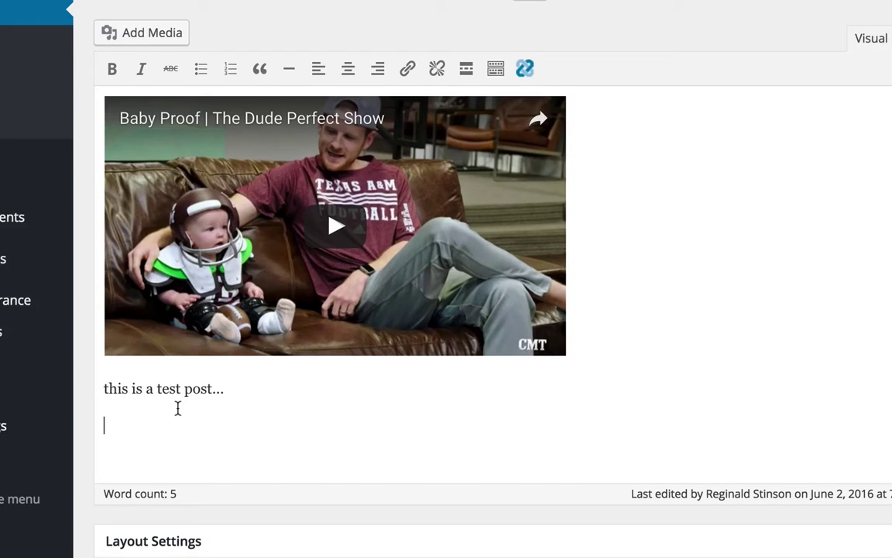
pyautogui.write('Reginald')
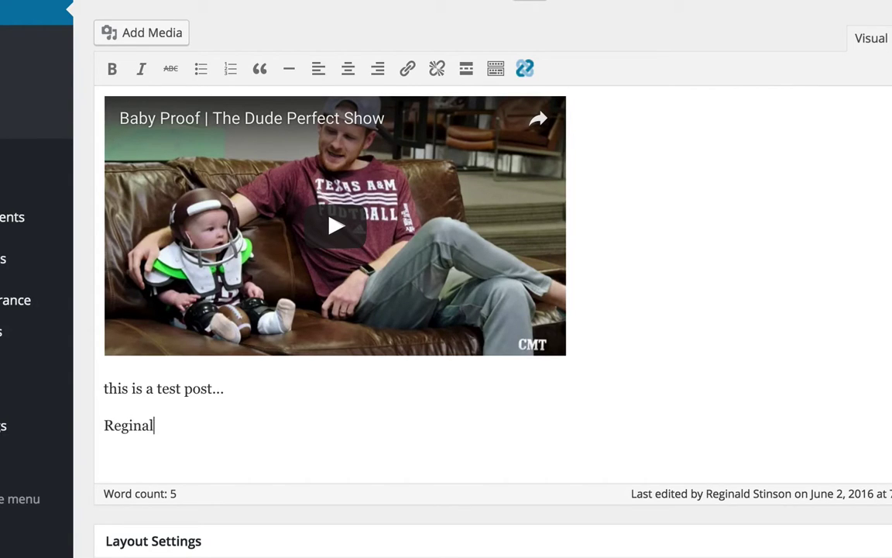
pyautogui.press('BackSpace')
pyautogui.press('BackSpace')
pyautogui.press('BackSpace')
pyautogui.press('BackSpace')
pyautogui.press('BackSpace')
pyautogui.write('ards,')
pyautogui.press('Return')
pyautogui.write('Re')
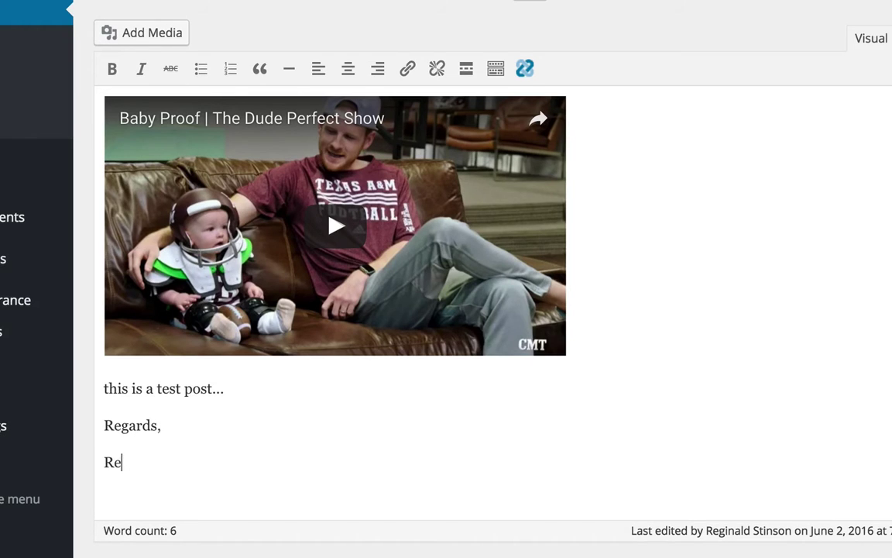
pyautogui.write('ginald Sitnson')
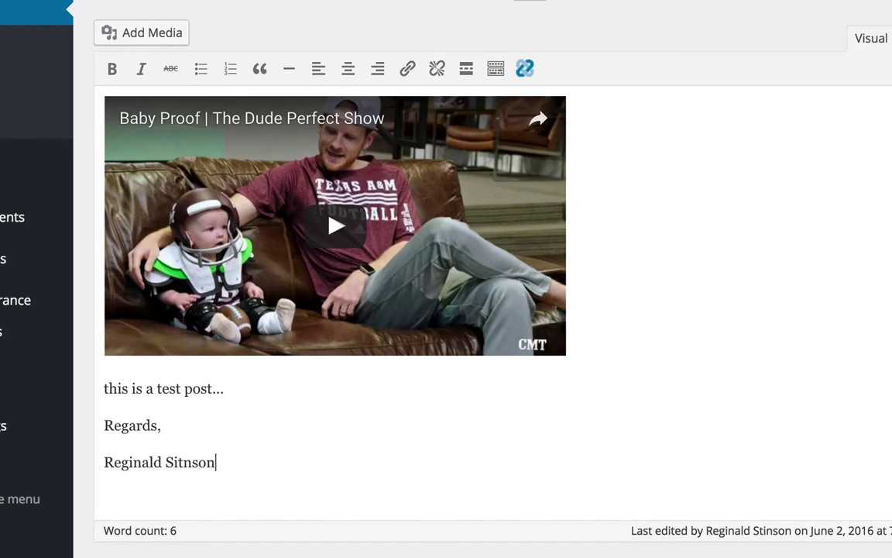
pyautogui.press('BackSpace')
pyautogui.press('BackSpace')
pyautogui.press('BackSpace')
pyautogui.press('BackSpace')
pyautogui.press('BackSpace')
pyautogui.press('Return')
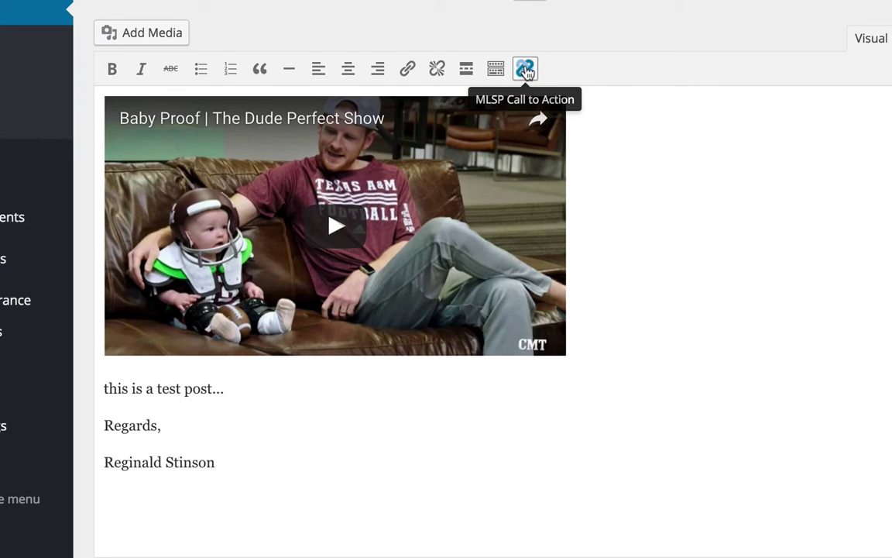
# Insert an MLSP call-to-action for Mastery | FB Ads Cheatsheet as a popup form, left-aligned, wide layout.
pyautogui.click(525, 71)
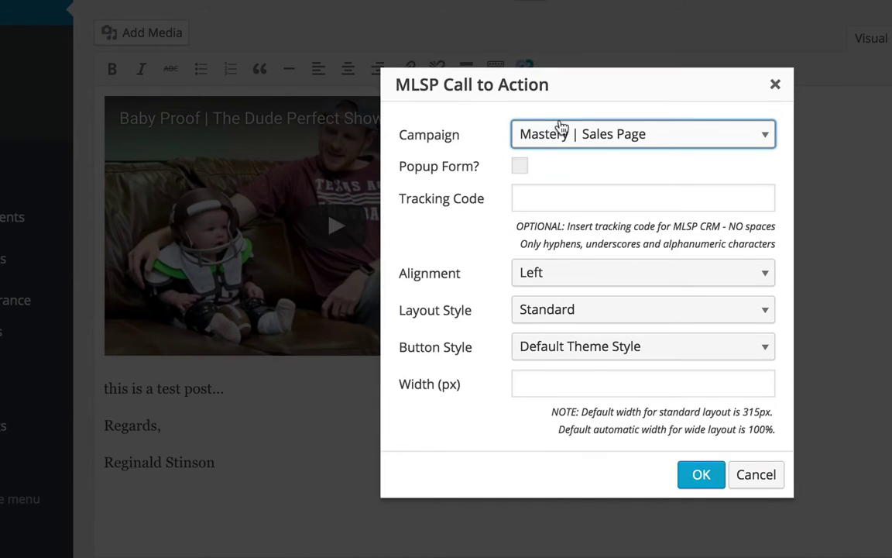
pyautogui.click(572, 139)
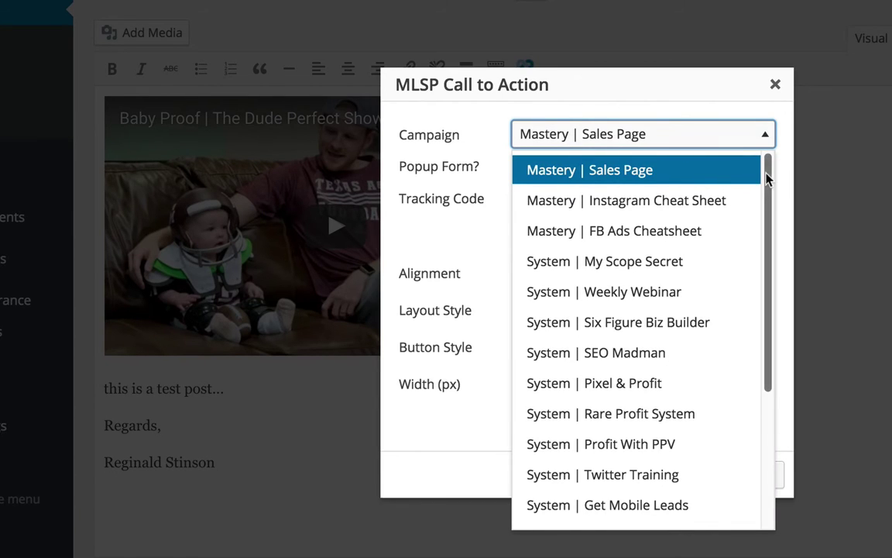
pyautogui.moveTo(766, 175); pyautogui.dragTo(767, 372)
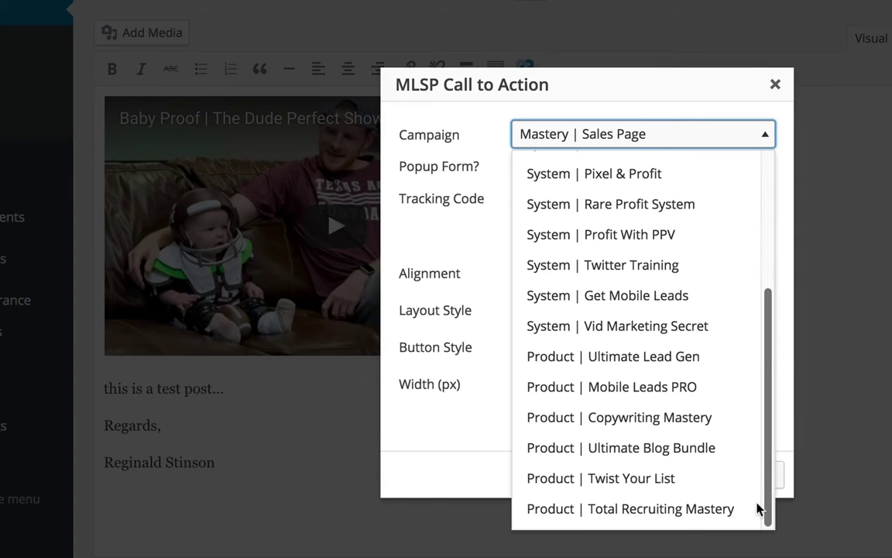
pyautogui.moveTo(771, 329); pyautogui.dragTo(760, 144)
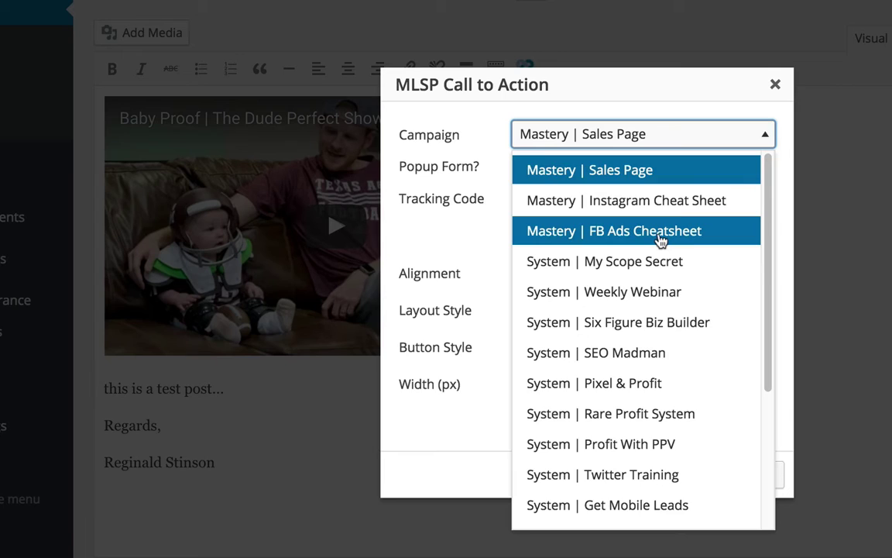
pyautogui.click(660, 236)
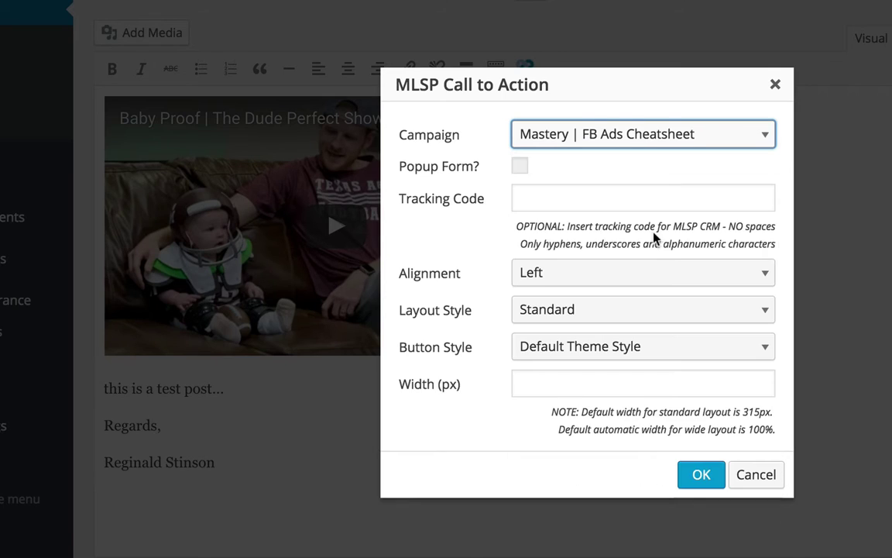
pyautogui.click(520, 168)
pyautogui.click(588, 283)
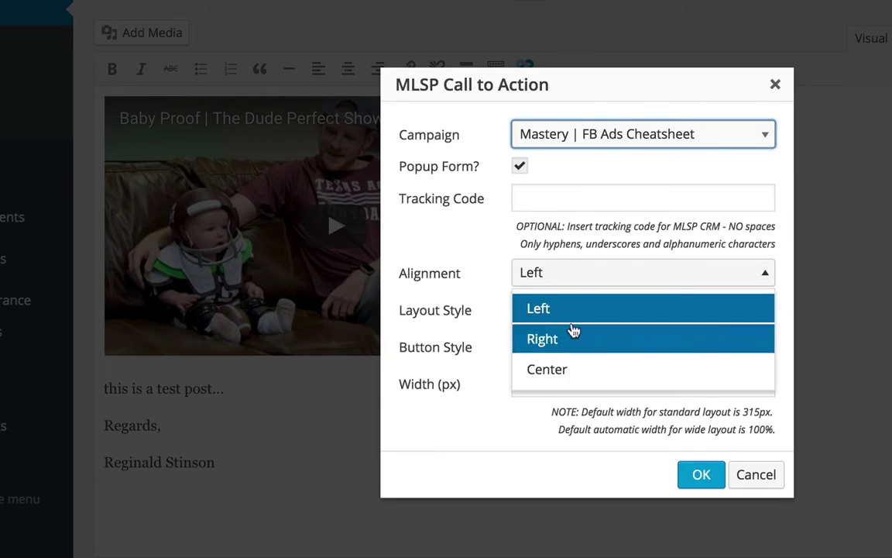
pyautogui.click(569, 310)
pyautogui.click(559, 316)
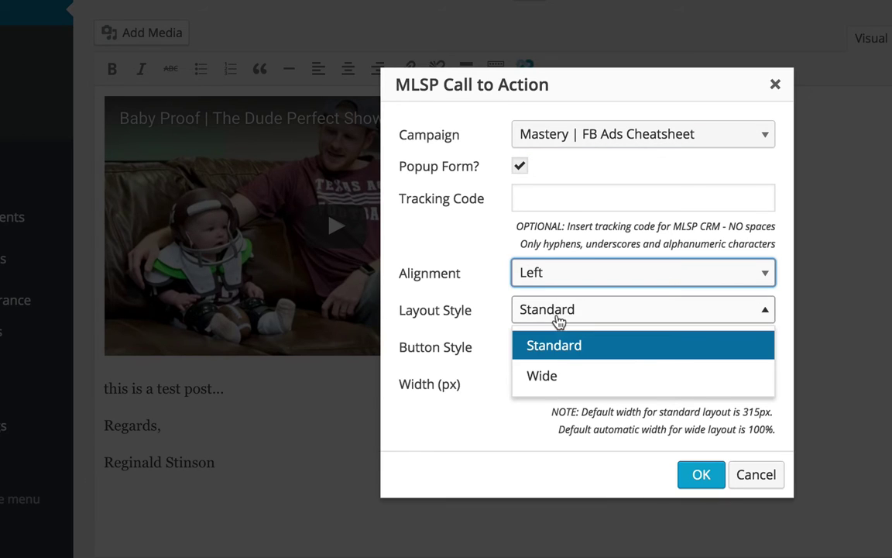
pyautogui.click(559, 377)
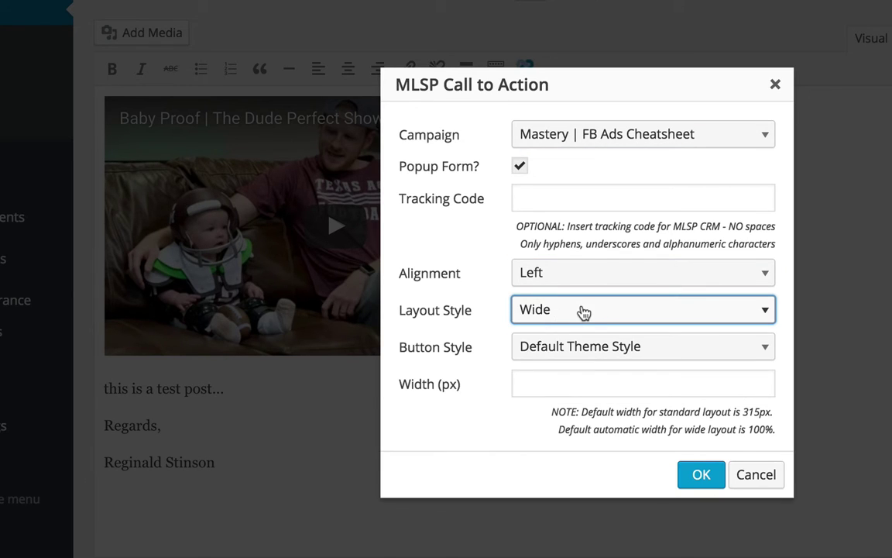
pyautogui.click(699, 475)
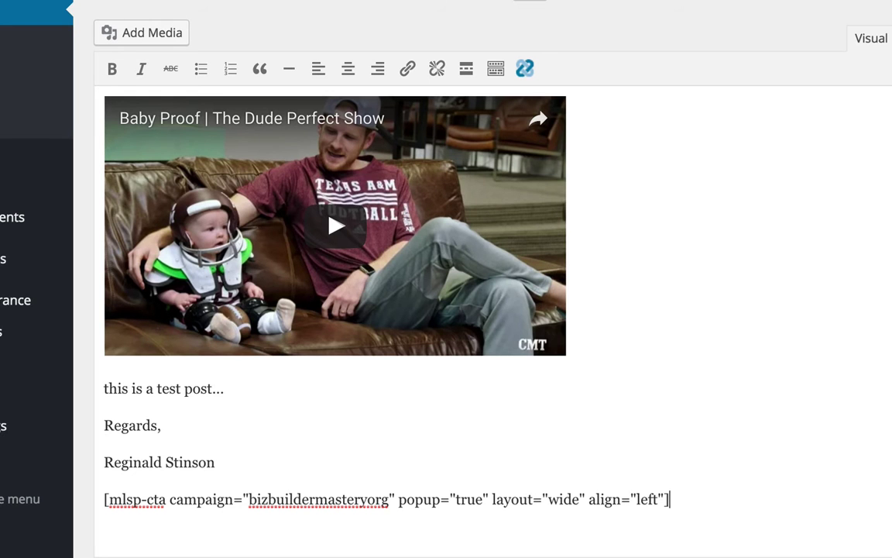
pyautogui.click(833, 113)
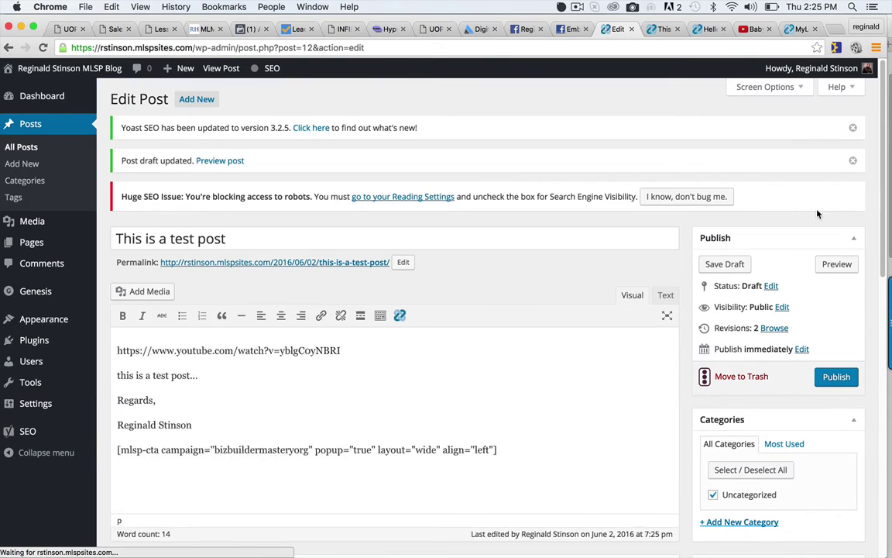
pyautogui.click(831, 265)
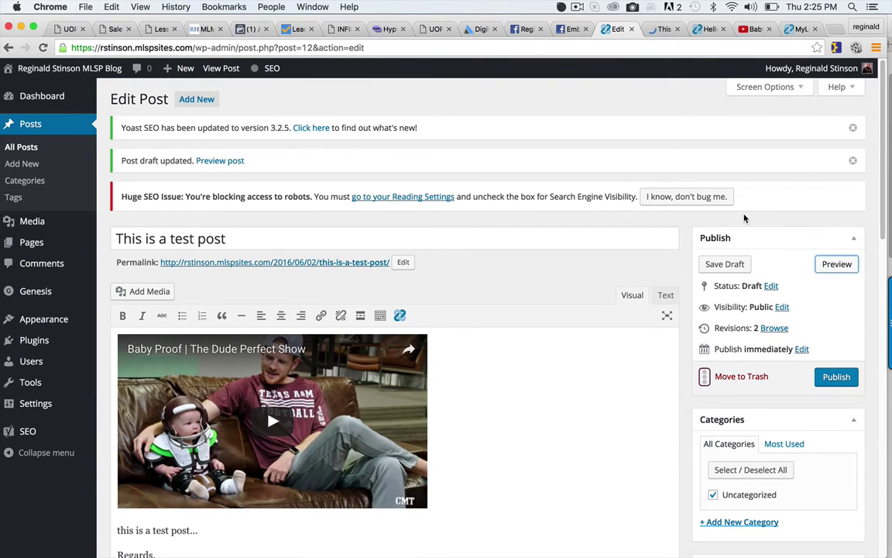
pyautogui.click(660, 30)
pyautogui.scroll(-2, 880, 186)
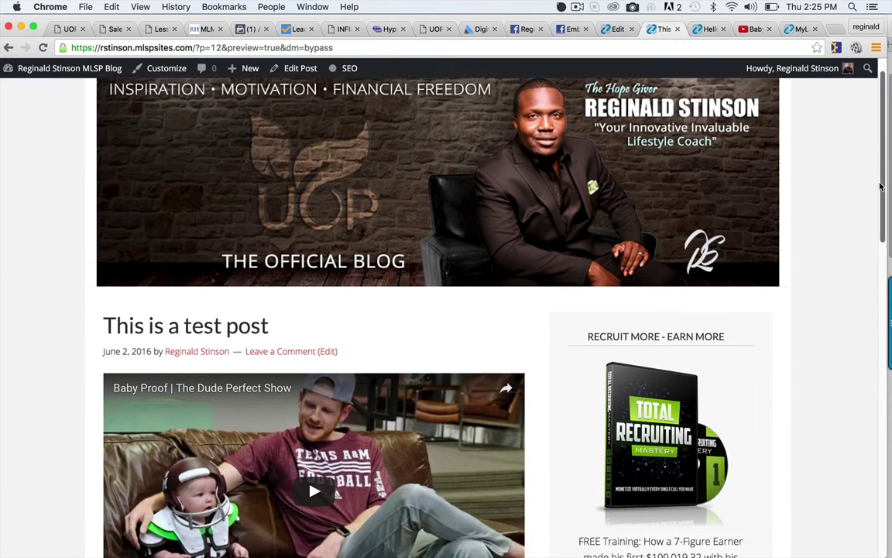
pyautogui.moveTo(880, 186); pyautogui.dragTo(880, 306)
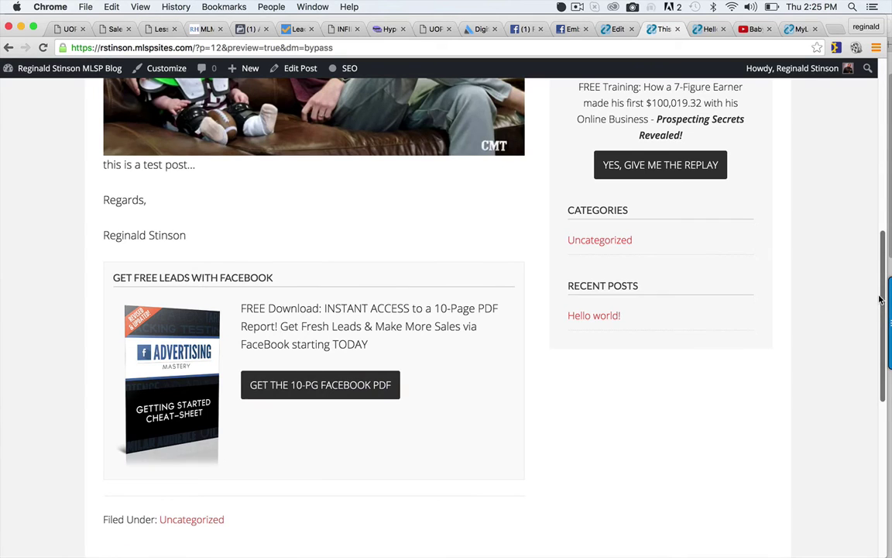
pyautogui.moveTo(880, 300); pyautogui.dragTo(849, 201)
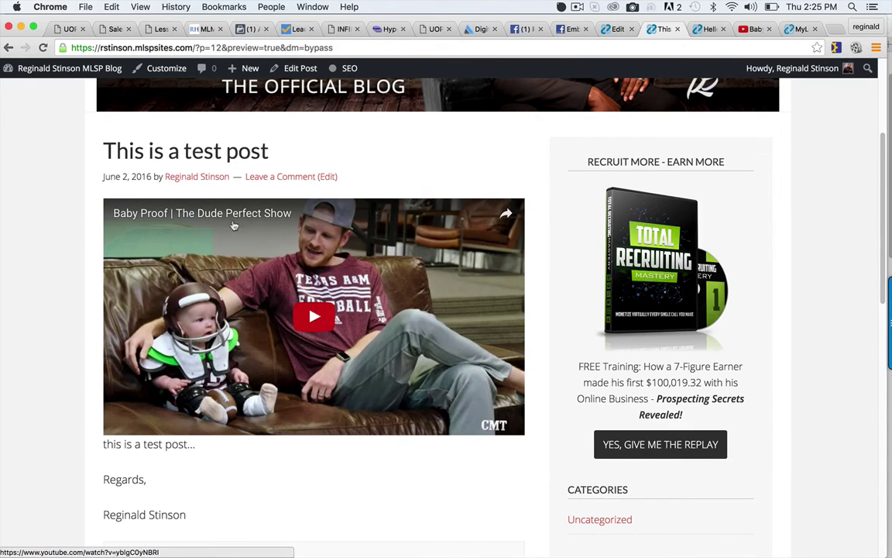
pyautogui.moveTo(882, 189); pyautogui.dragTo(882, 231)
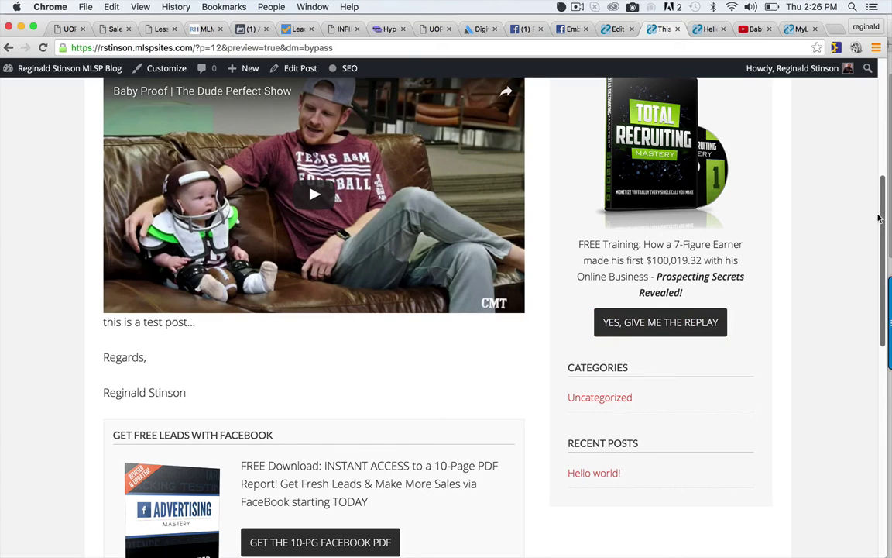
pyautogui.moveTo(880, 218); pyautogui.dragTo(871, 178)
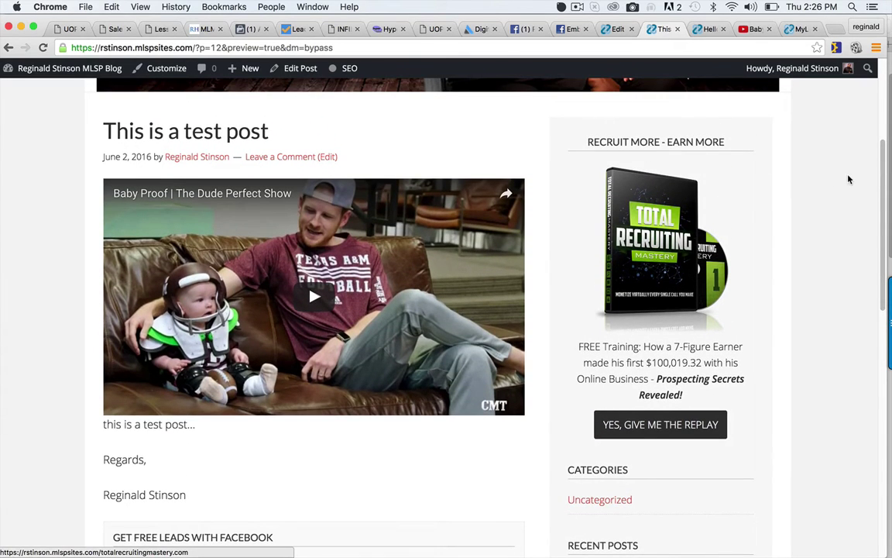
pyautogui.moveTo(880, 190); pyautogui.dragTo(880, 226)
pyautogui.scroll(-5, 335, 312)
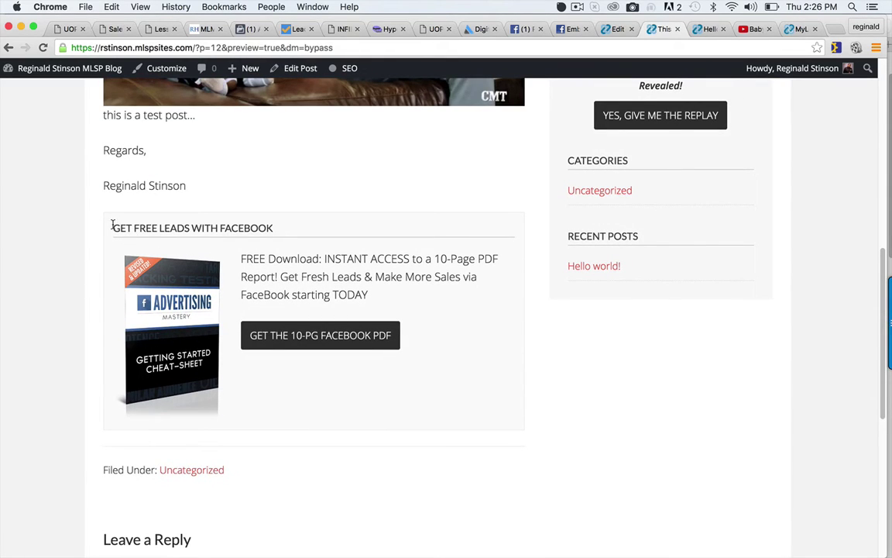
# Test the GET THE 10-PG FACEBOOK PDF popup in the preview, close it, and scroll the page.
pyautogui.moveTo(112, 224); pyautogui.dragTo(271, 224)
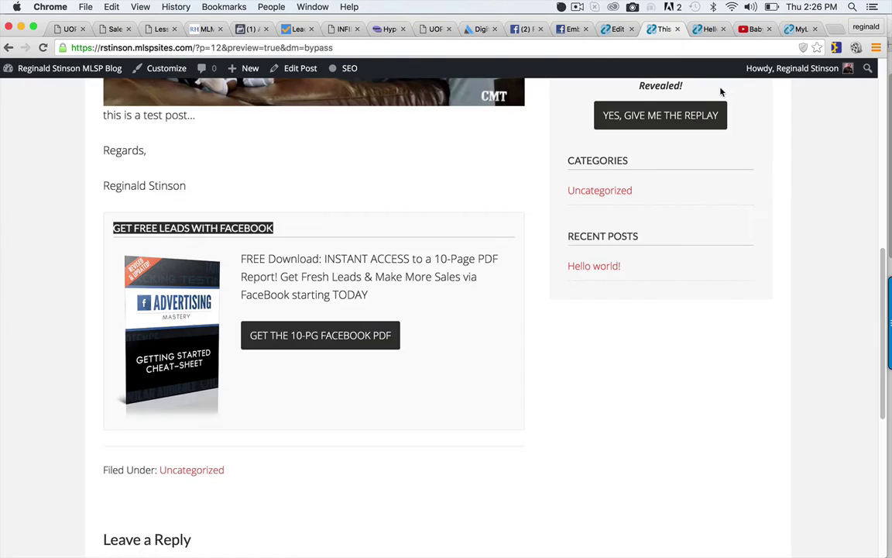
pyautogui.click(342, 337)
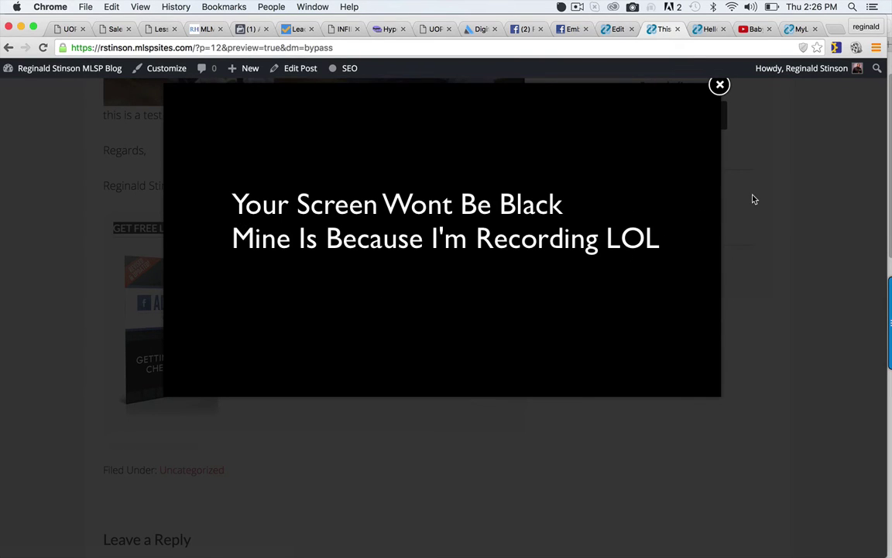
pyautogui.click(772, 188)
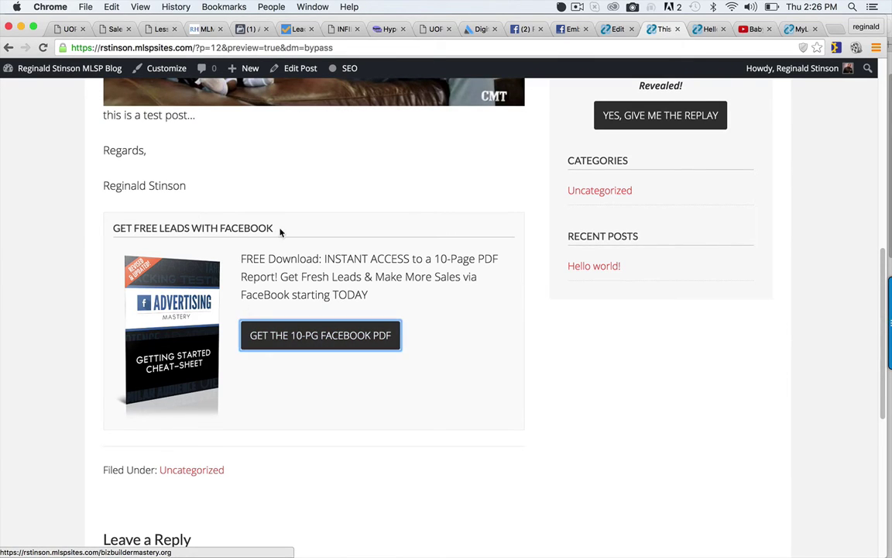
pyautogui.moveTo(281, 230); pyautogui.dragTo(104, 225)
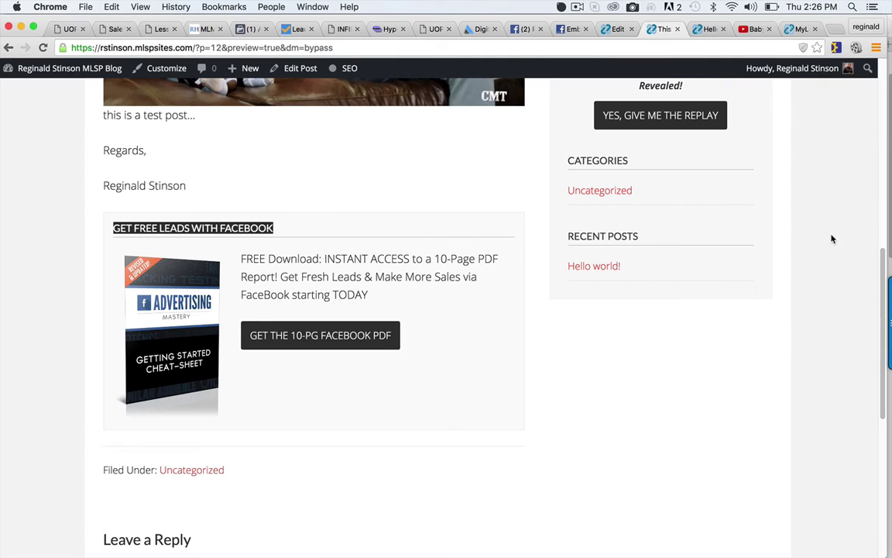
pyautogui.moveTo(880, 254); pyautogui.dragTo(856, 93)
pyautogui.scroll(2, 674, 243)
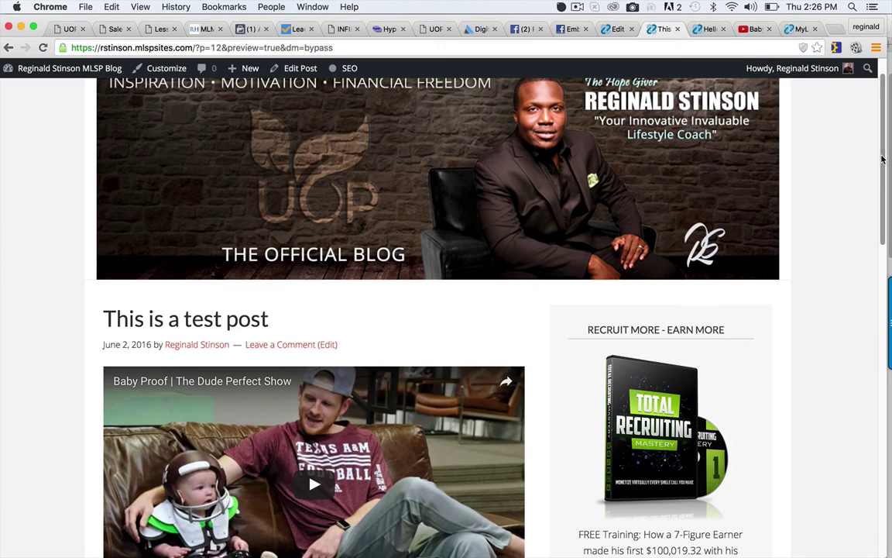
pyautogui.moveTo(887, 147); pyautogui.dragTo(876, 320)
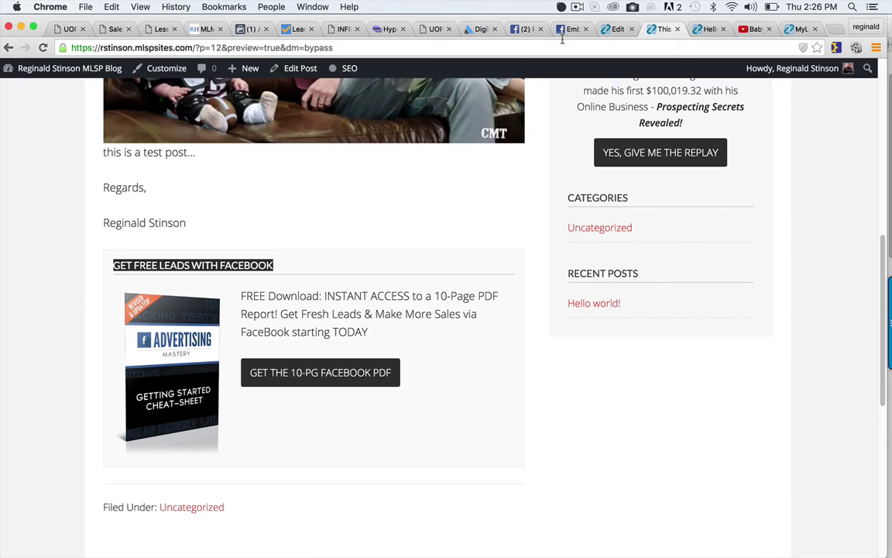
# Change the shortcode's popup value from true to false and save the draft.
pyautogui.click(617, 30)
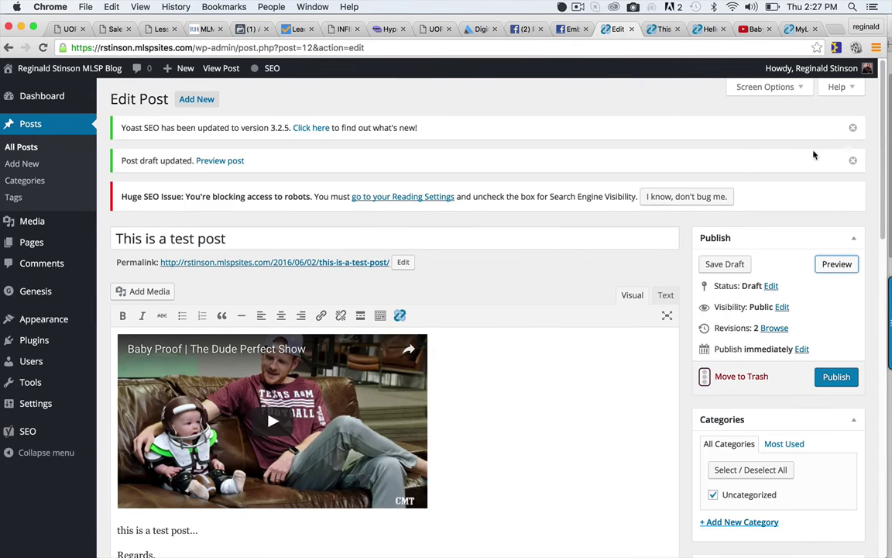
pyautogui.scroll(-5, 521, 416)
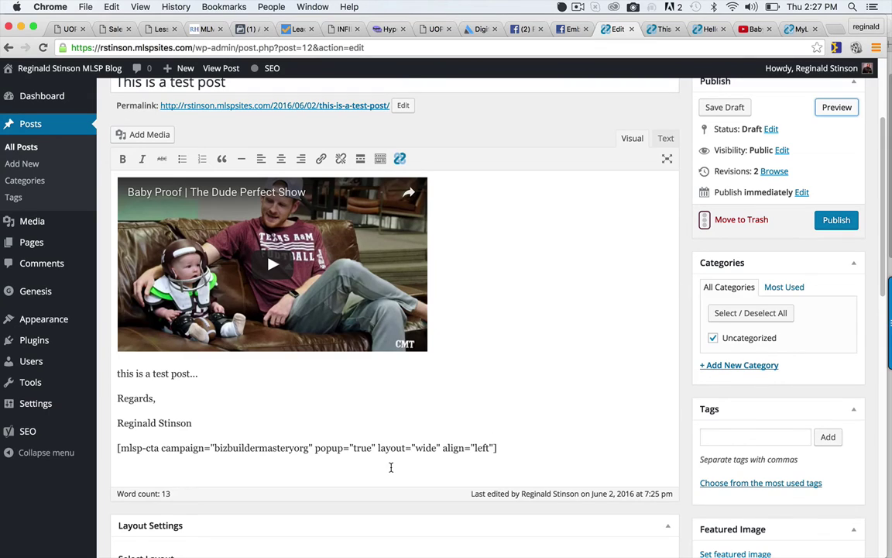
pyautogui.doubleClick(361, 449)
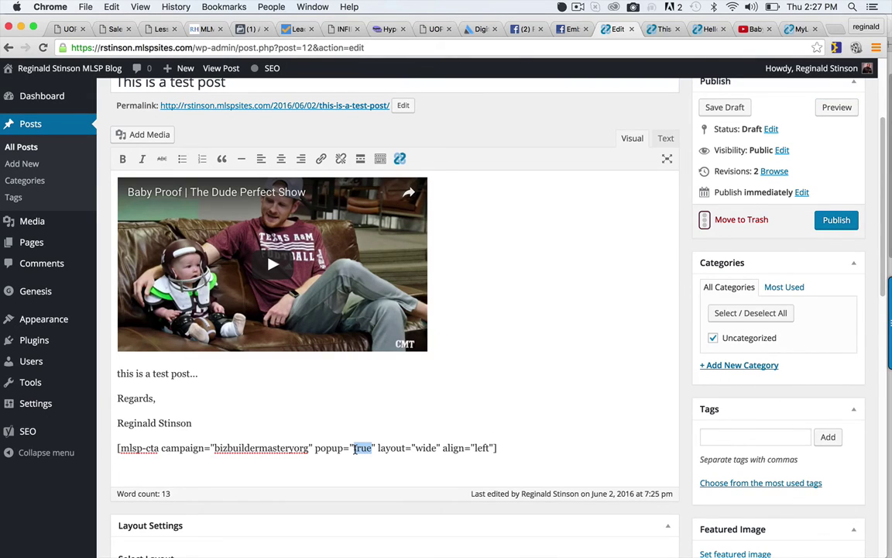
pyautogui.write('false')
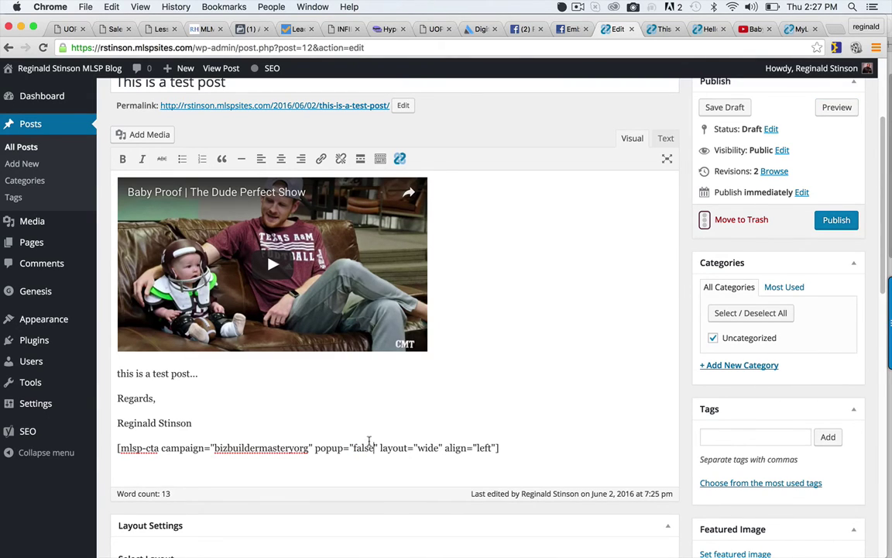
pyautogui.click(728, 108)
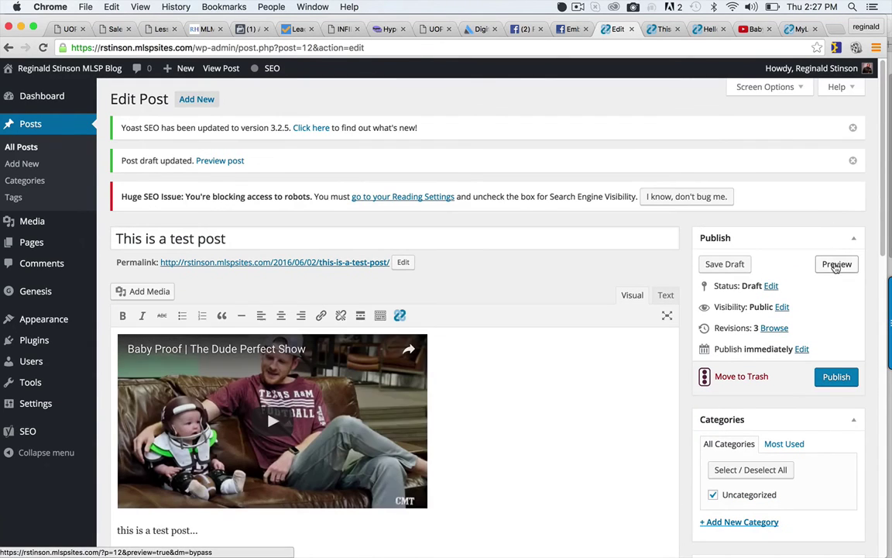
# Preview the updated post, then return to the editor and select the opt-in shortcode line.
pyautogui.click(832, 266)
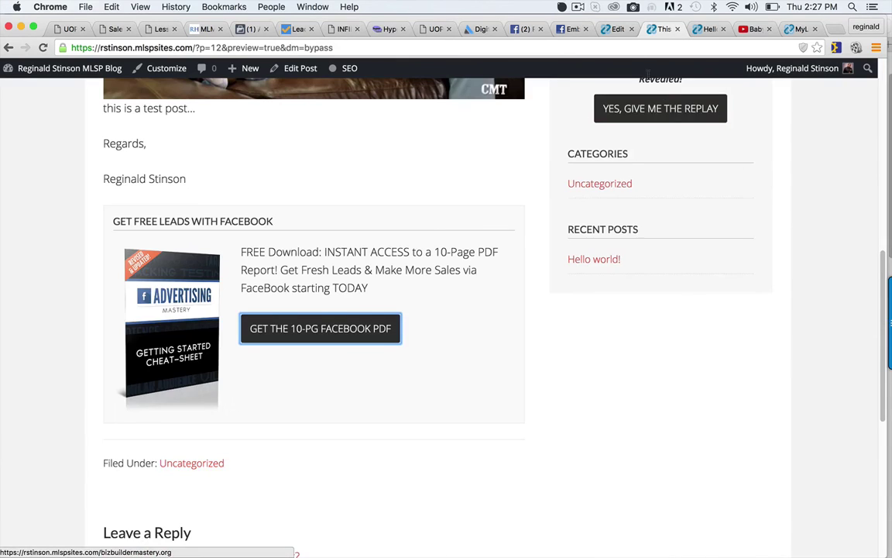
pyautogui.click(616, 29)
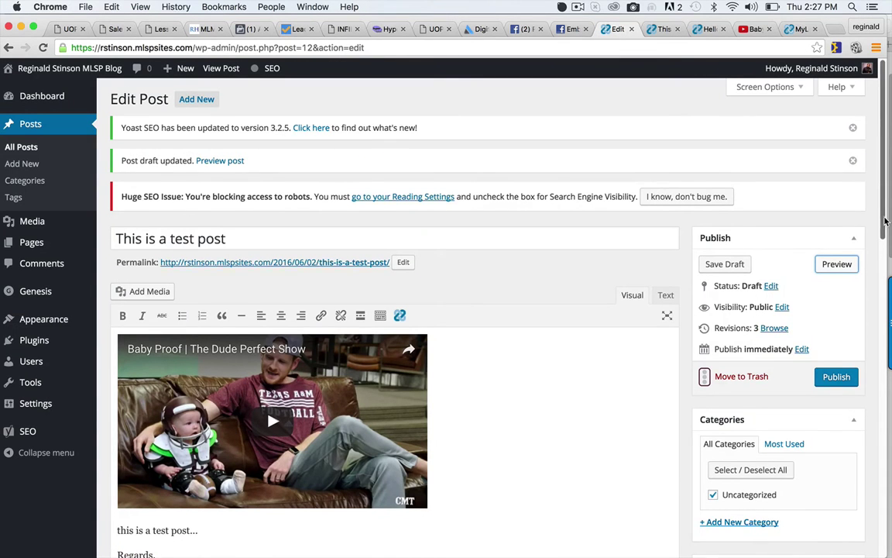
pyautogui.scroll(-3, 555, 331)
pyautogui.moveTo(510, 371); pyautogui.dragTo(160, 370)
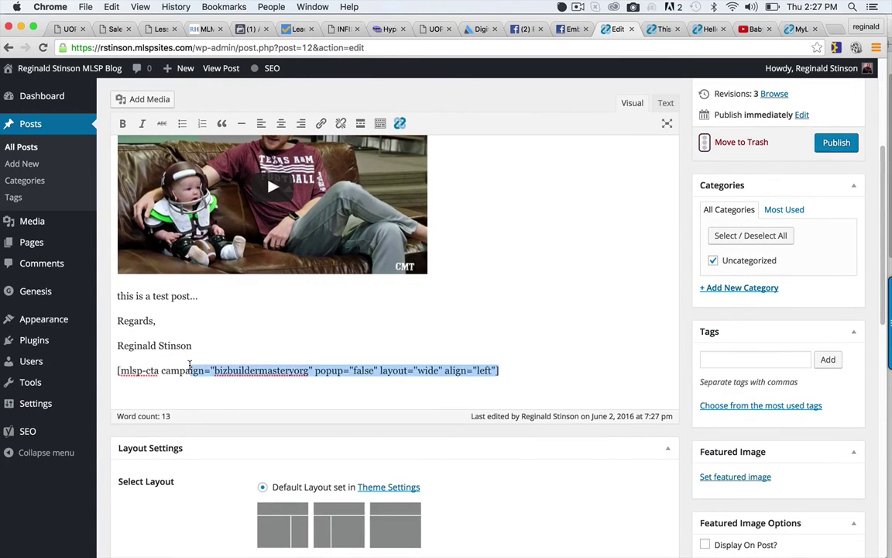
# Delete the old shortcode and insert a wide Mastery | Instagram Cheat Sheet call-to-action instead.
pyautogui.moveTo(500, 370); pyautogui.dragTo(108, 371)
pyautogui.press('BackSpace')
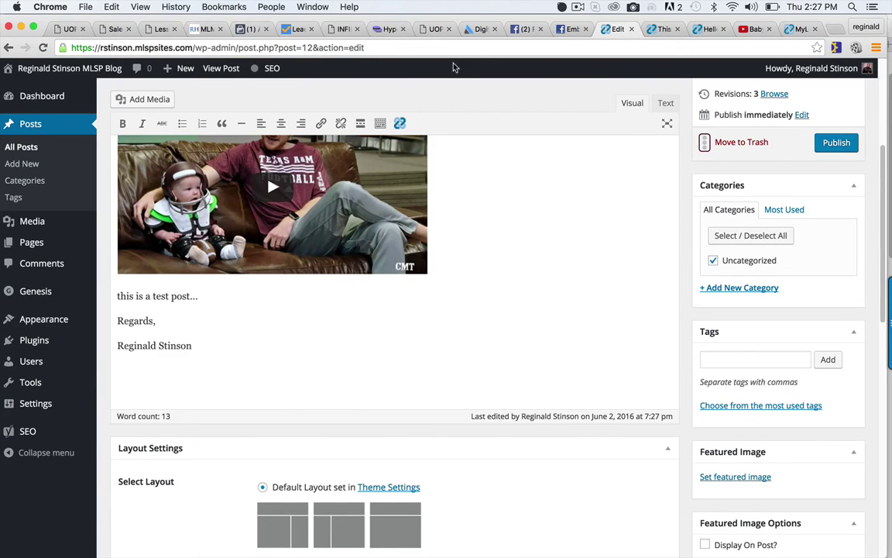
pyautogui.click(399, 123)
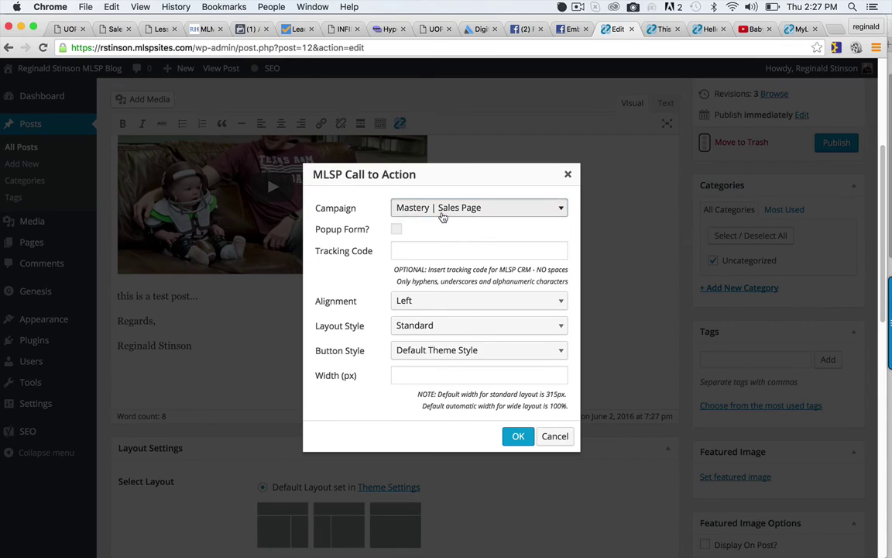
pyautogui.click(443, 217)
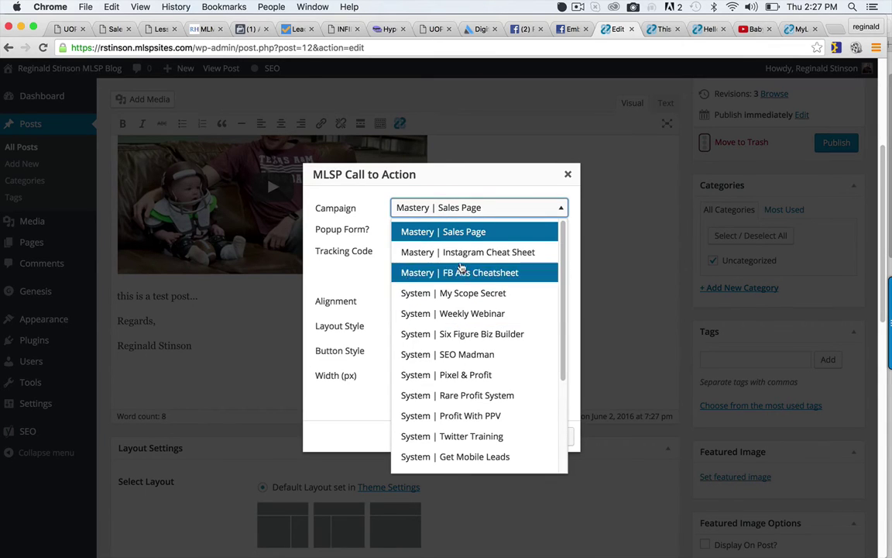
pyautogui.click(462, 253)
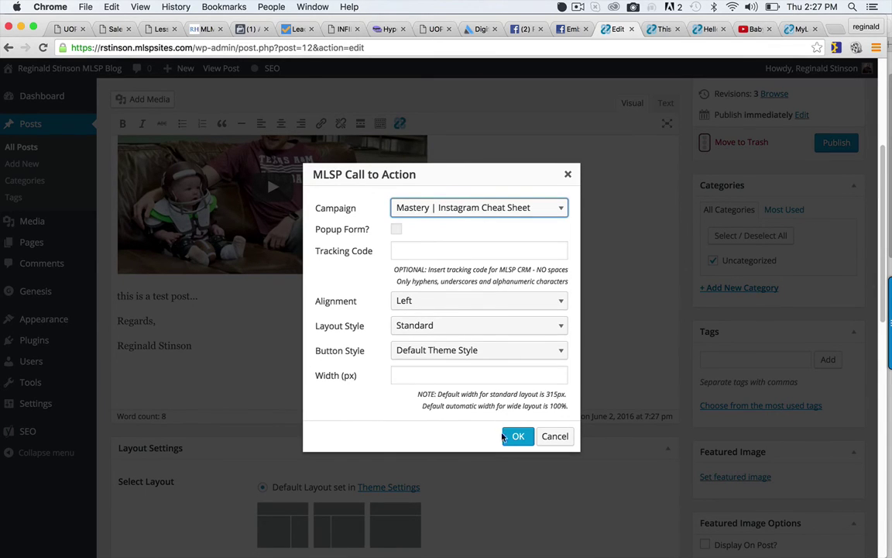
pyautogui.click(444, 325)
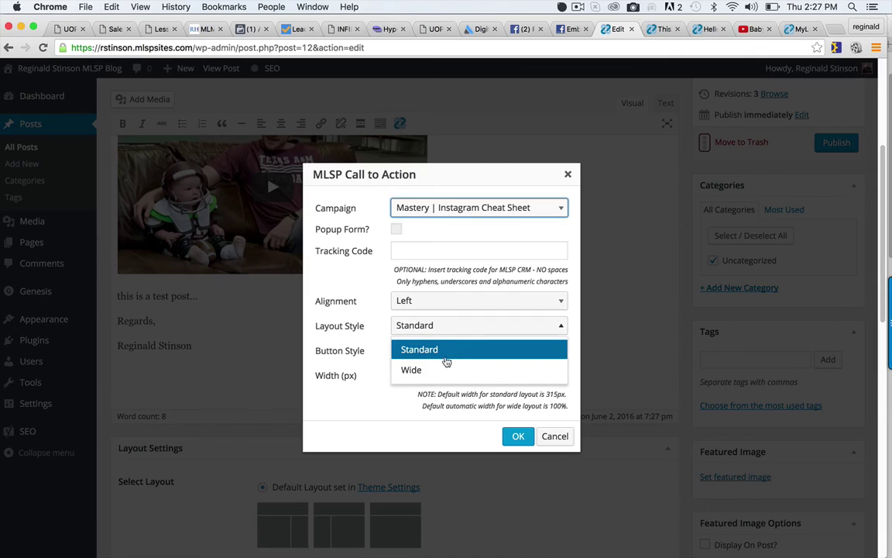
pyautogui.click(419, 369)
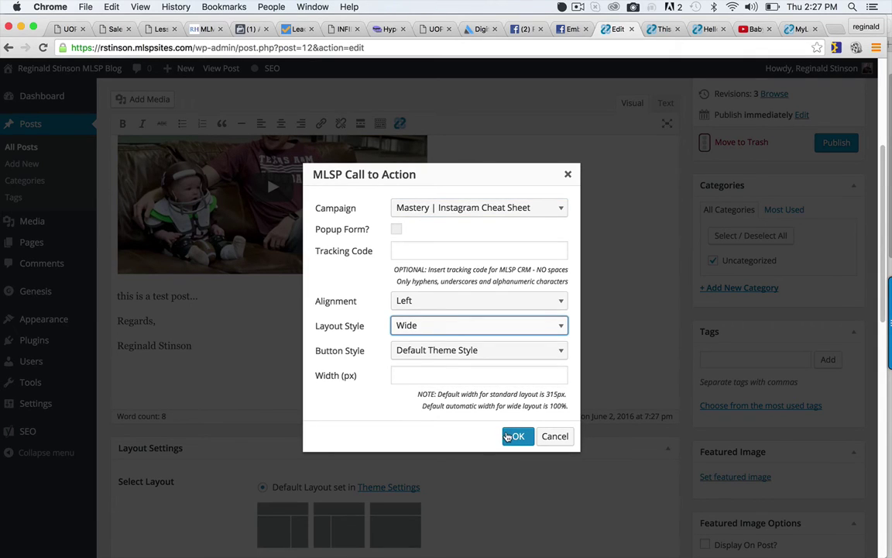
pyautogui.click(412, 376)
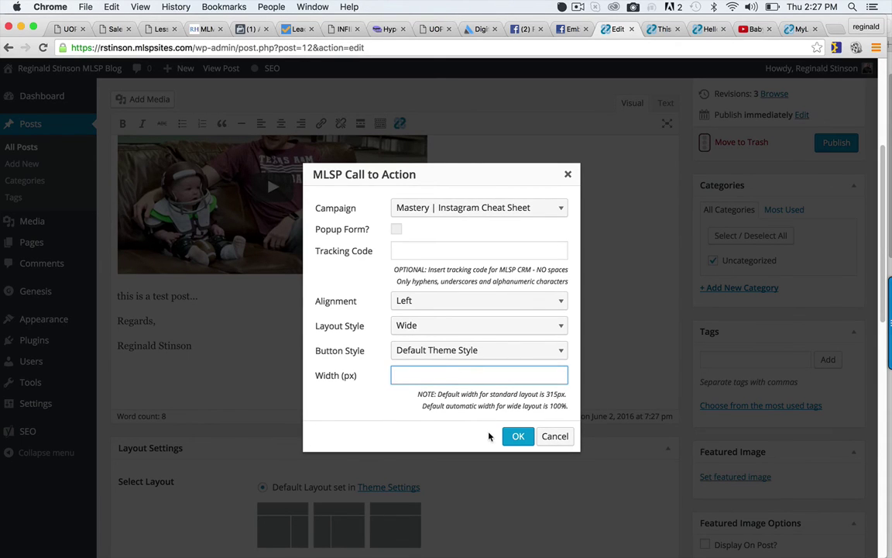
pyautogui.click(517, 440)
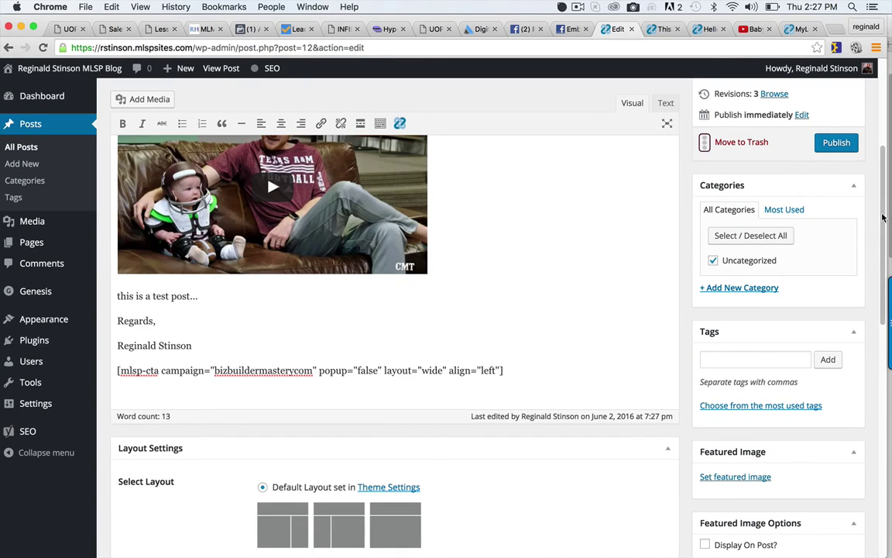
# Publish the test post, check the Instagram opt-in box below the signature, and select the site address.
pyautogui.click(837, 141)
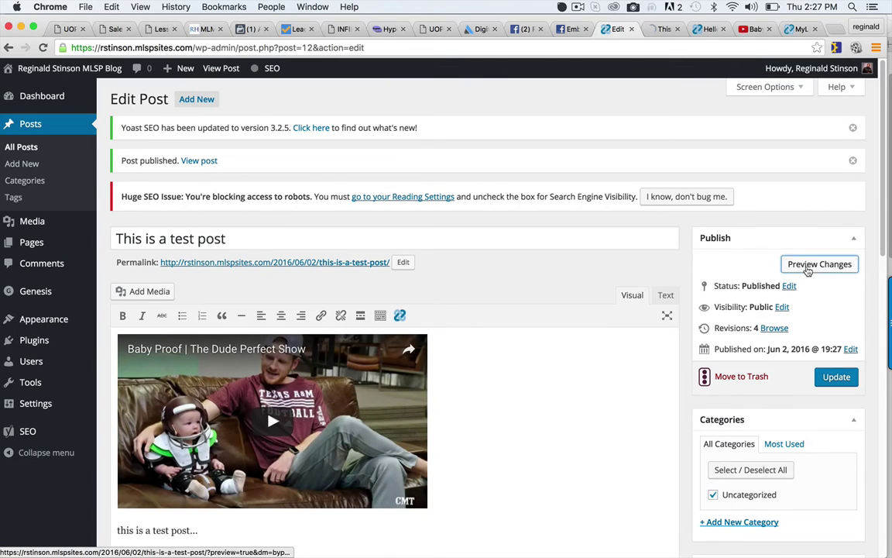
pyautogui.click(663, 28)
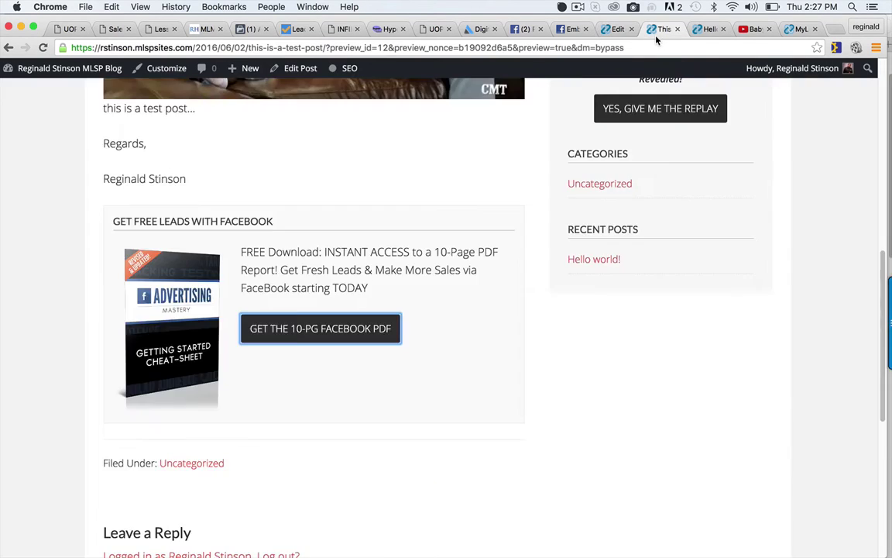
pyautogui.scroll(-10, 278, 219)
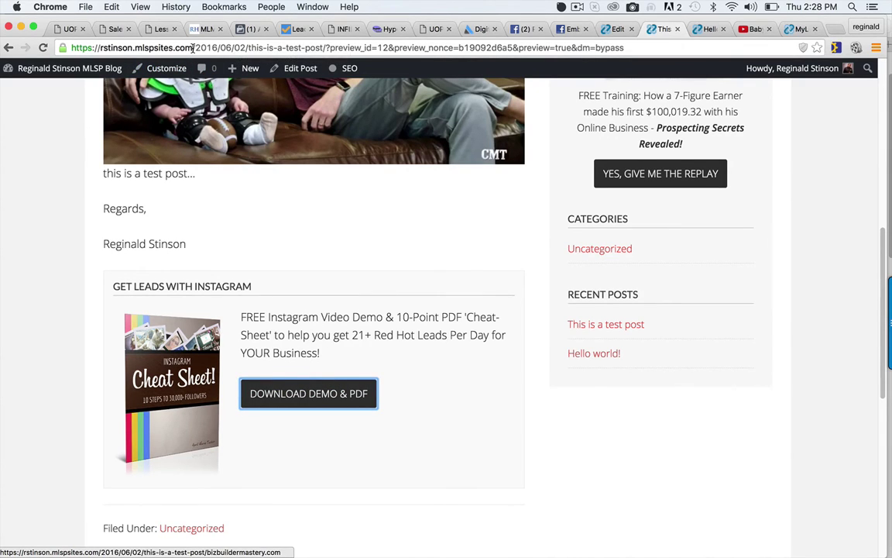
pyautogui.moveTo(192, 48); pyautogui.dragTo(60, 48)
pyautogui.press('super+c')
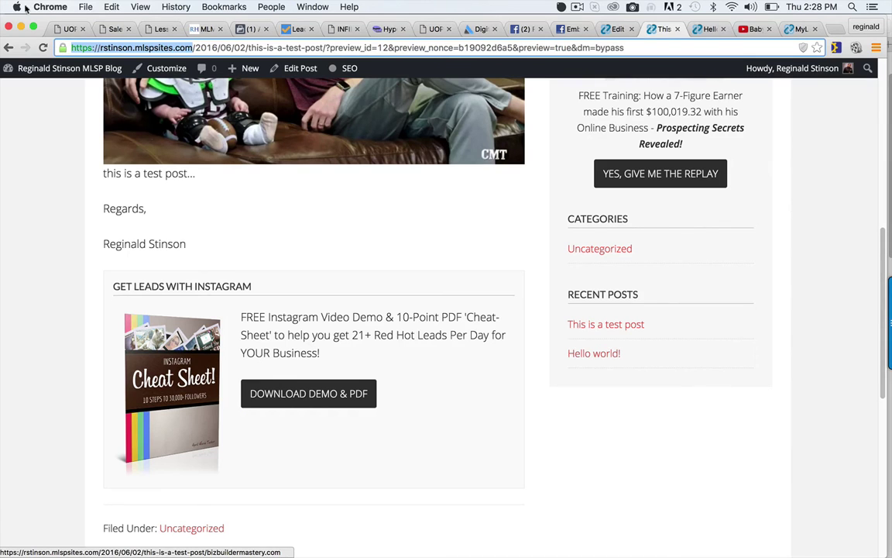
# Load the blog's site address in a new incognito window and scroll through the published test post.
pyautogui.click(86, 7)
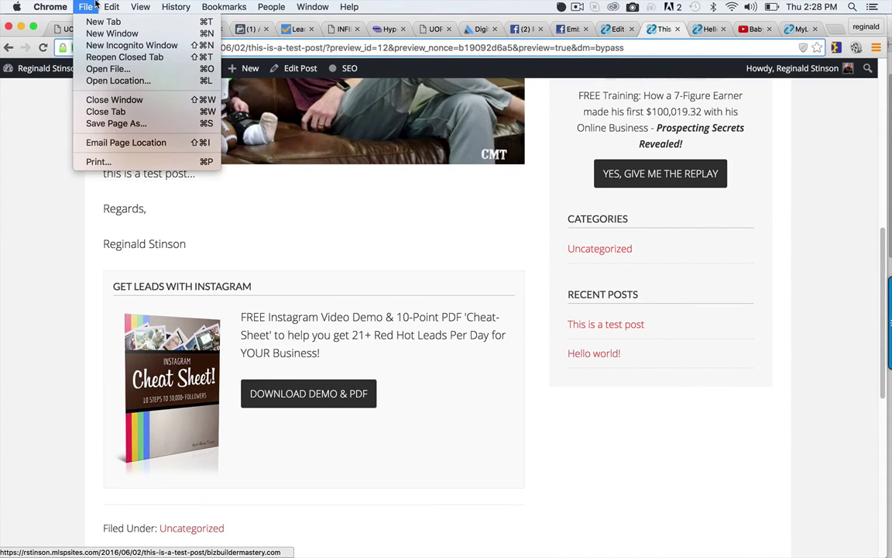
pyautogui.click(118, 46)
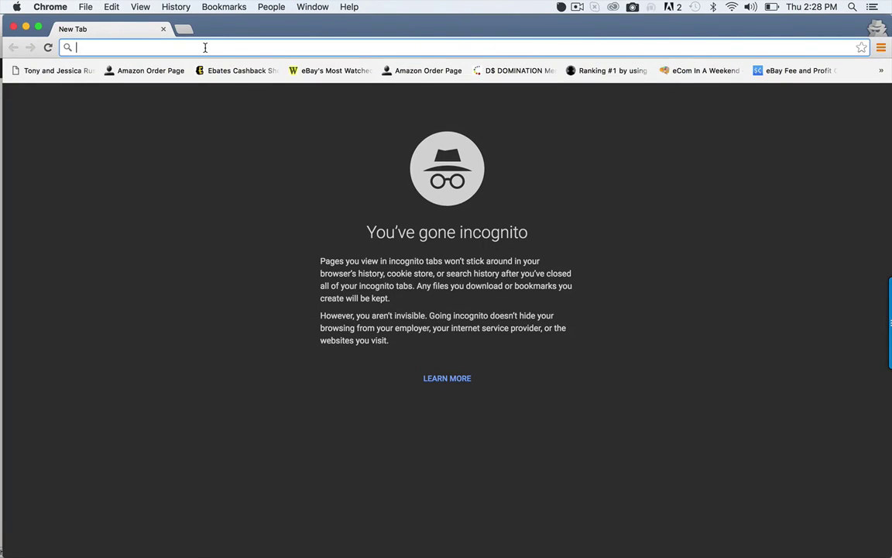
pyautogui.press('super+v')
pyautogui.press('Return')
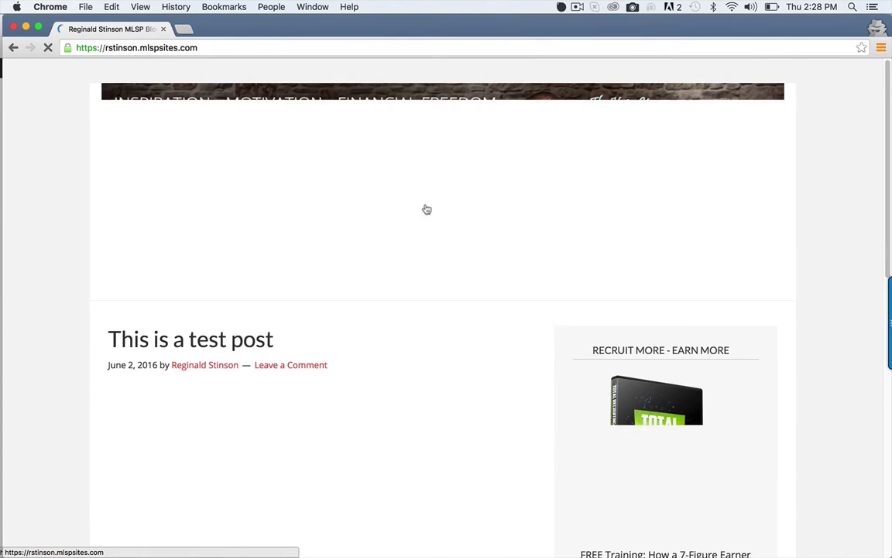
pyautogui.scroll(-10, 867, 285)
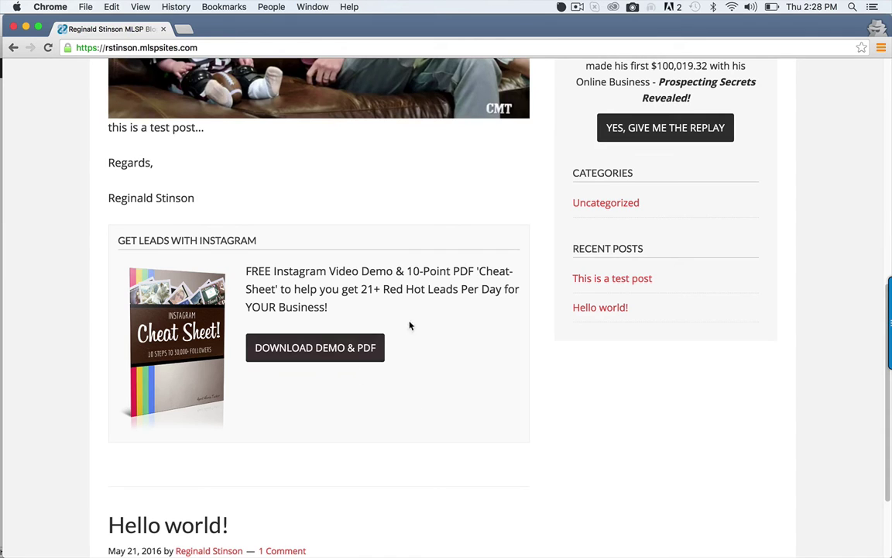
pyautogui.scroll(5, 876, 406)
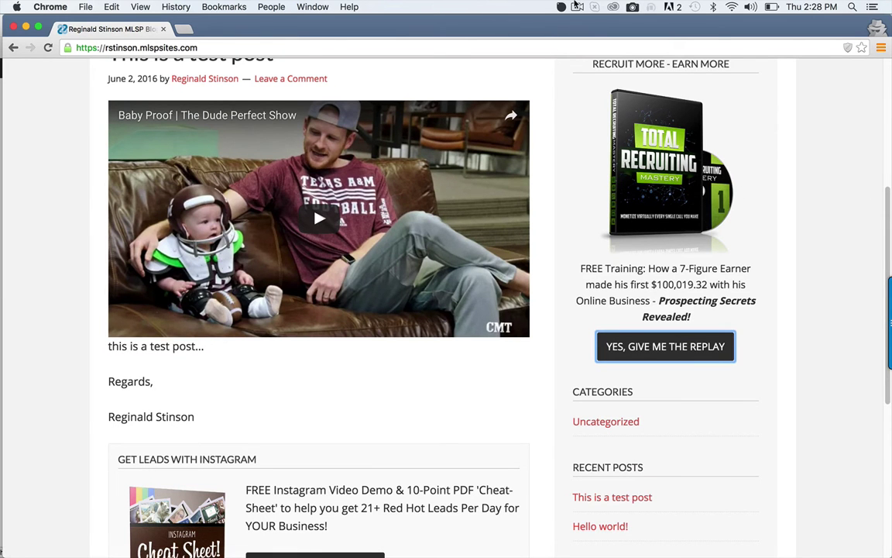
pyautogui.click(576, 7)
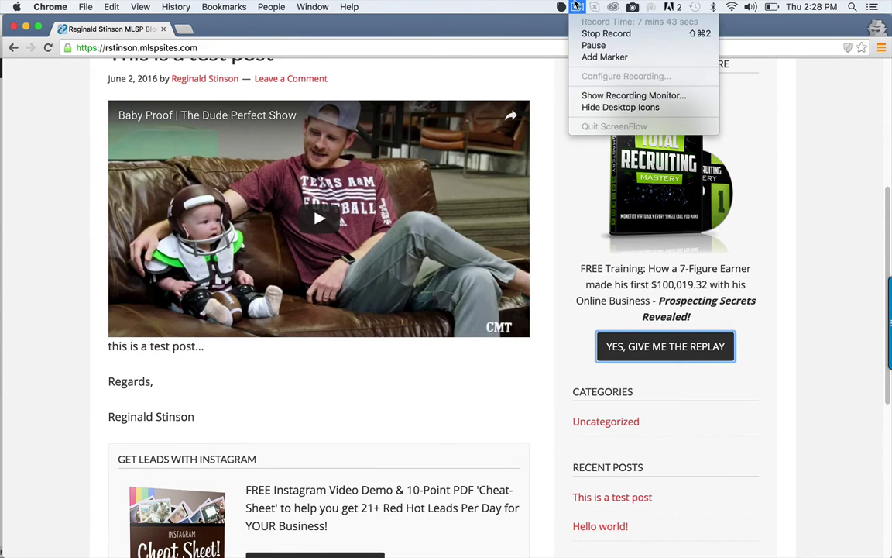
pyautogui.click(570, 203)
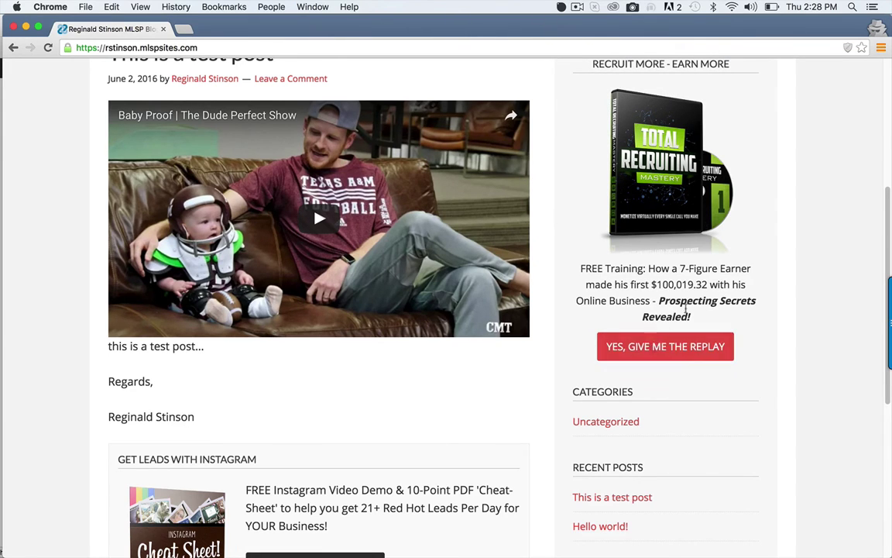
pyautogui.scroll(-4, 852, 293)
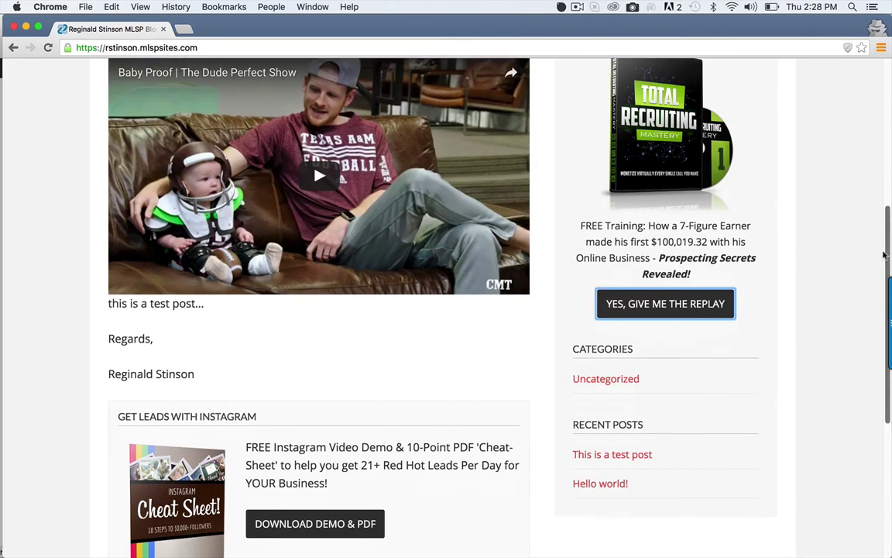
pyautogui.scroll(-5, 855, 293)
pyautogui.scroll(10, 815, 370)
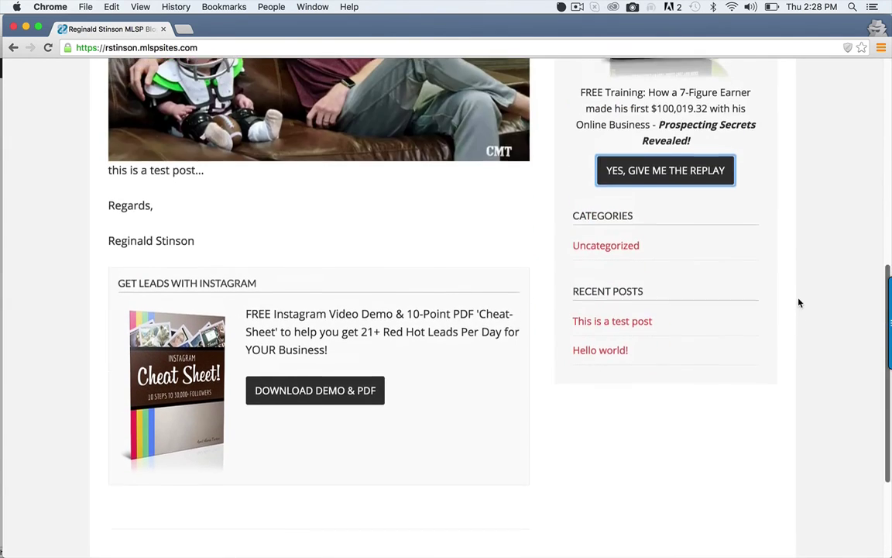
pyautogui.scroll(8, 794, 212)
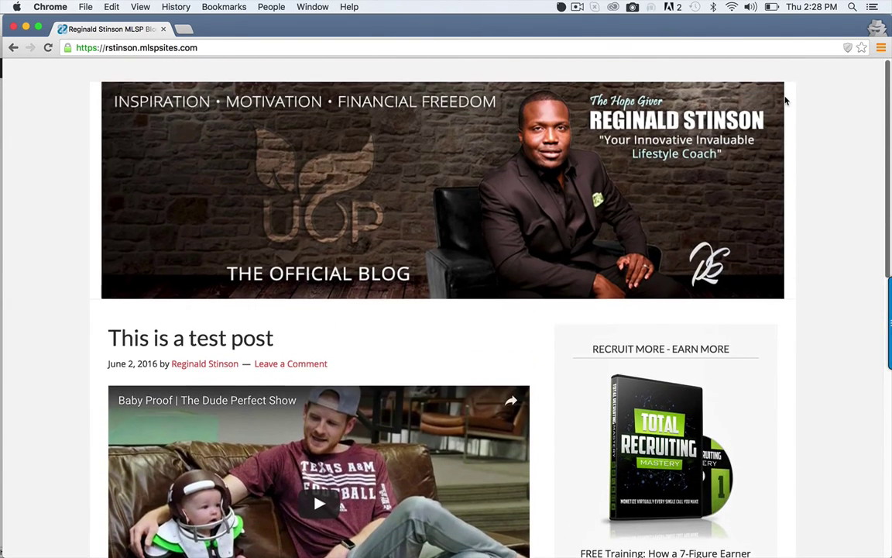
pyautogui.scroll(-14, 751, 234)
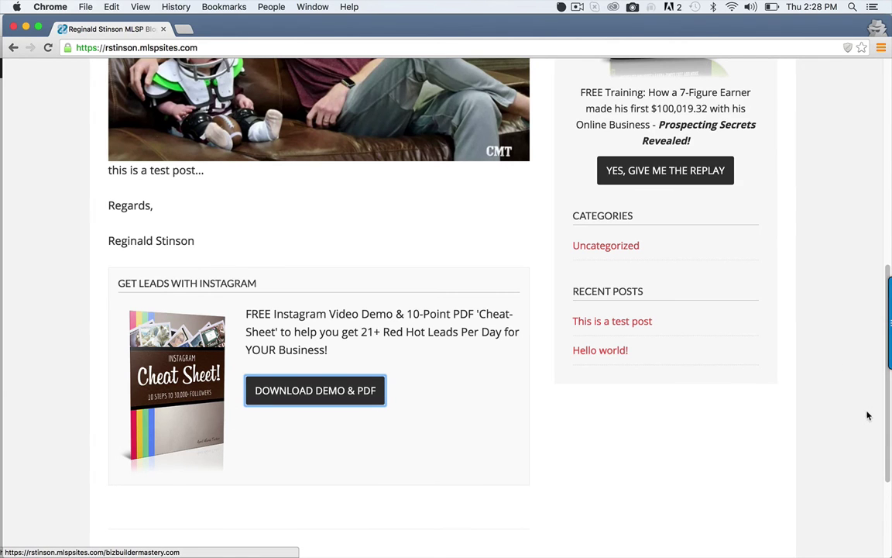
pyautogui.moveTo(889, 430); pyautogui.dragTo(749, 251)
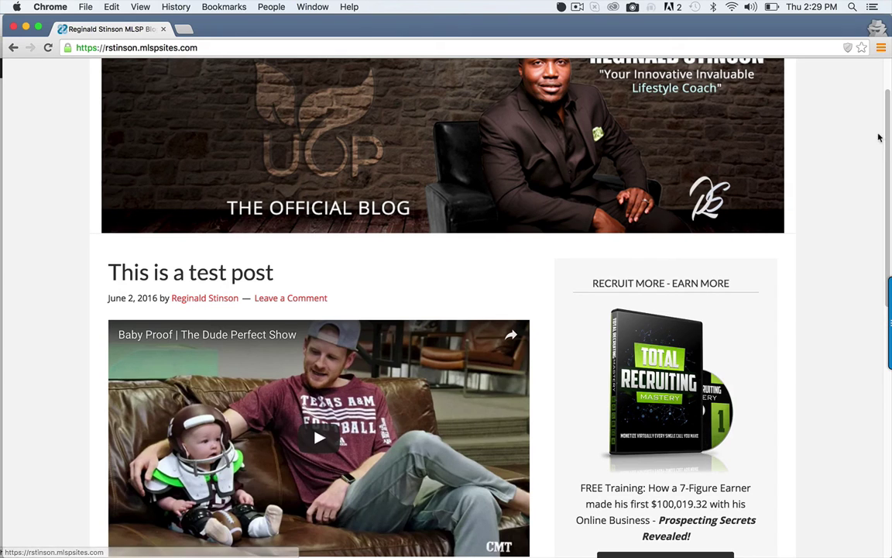
pyautogui.moveTo(890, 136); pyautogui.dragTo(868, 185)
pyautogui.scroll(-5, 868, 184)
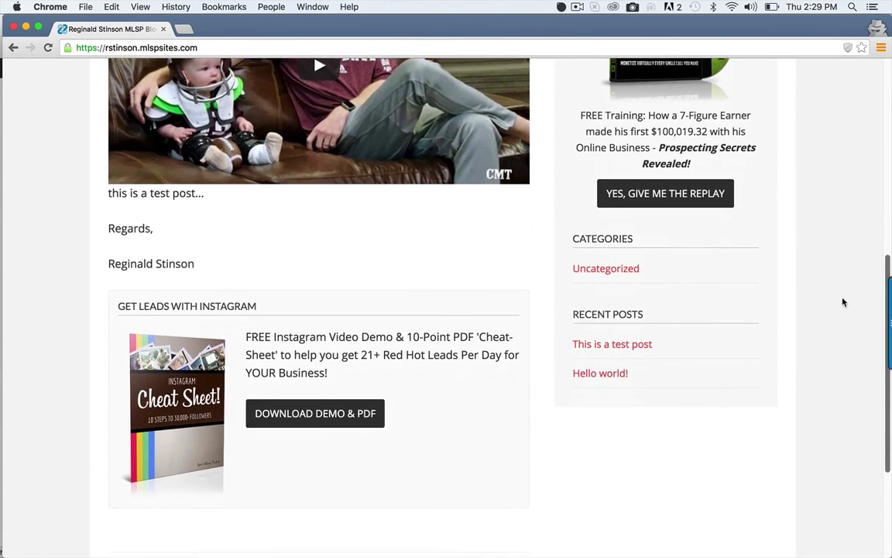
pyautogui.scroll(2, 848, 279)
pyautogui.scroll(2, 852, 257)
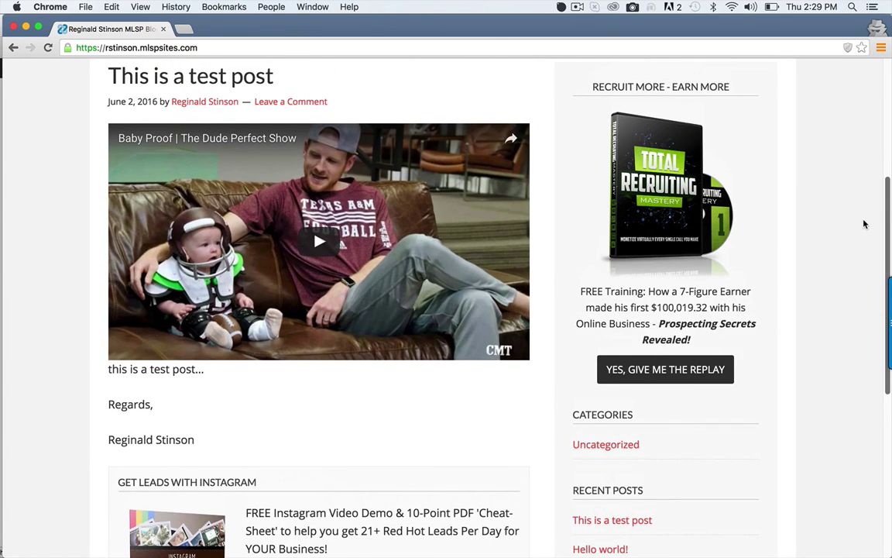
pyautogui.scroll(1, 866, 217)
pyautogui.scroll(-4, 859, 240)
pyautogui.scroll(2, 856, 264)
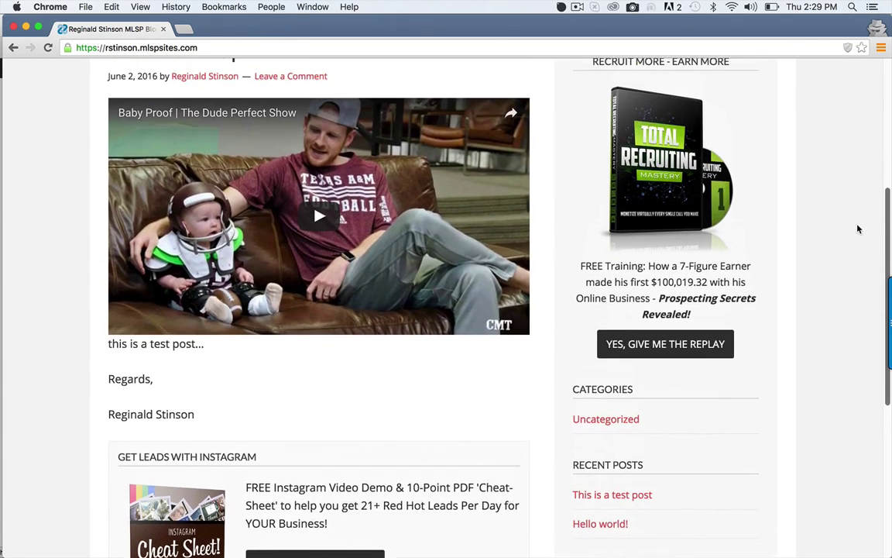
pyautogui.scroll(4, 856, 209)
pyautogui.scroll(-8, 829, 248)
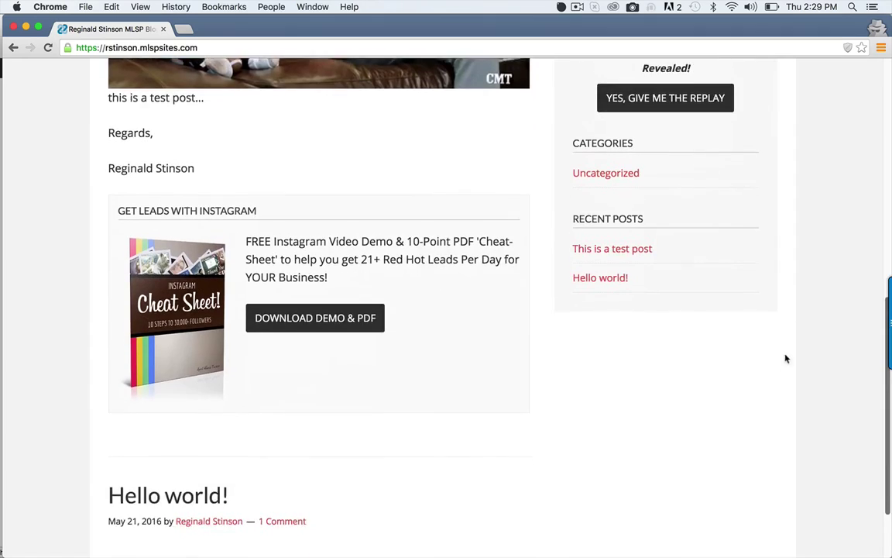
pyautogui.scroll(10, 786, 358)
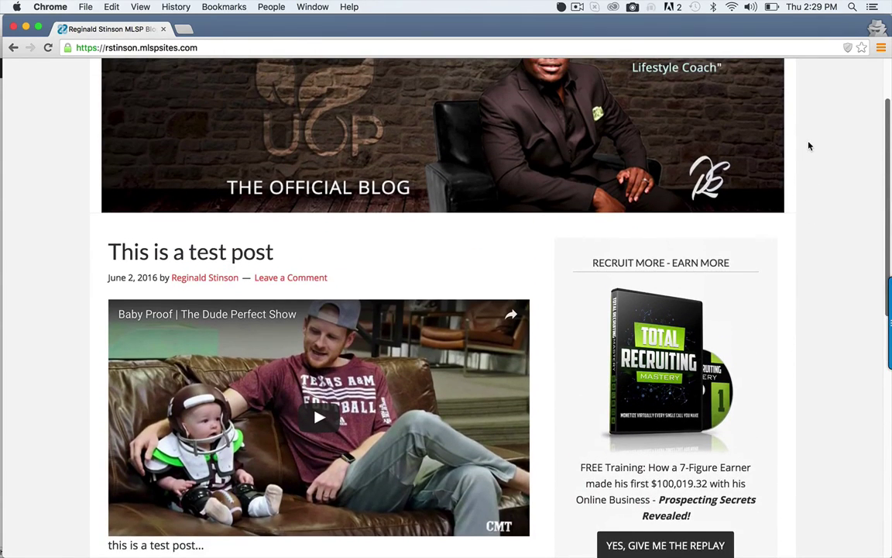
pyautogui.scroll(2, 813, 132)
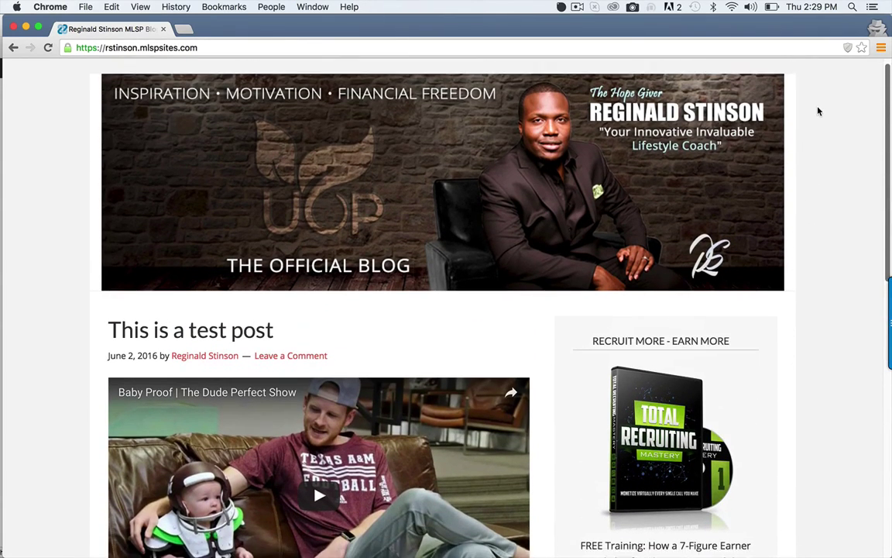
pyautogui.scroll(-12, 818, 112)
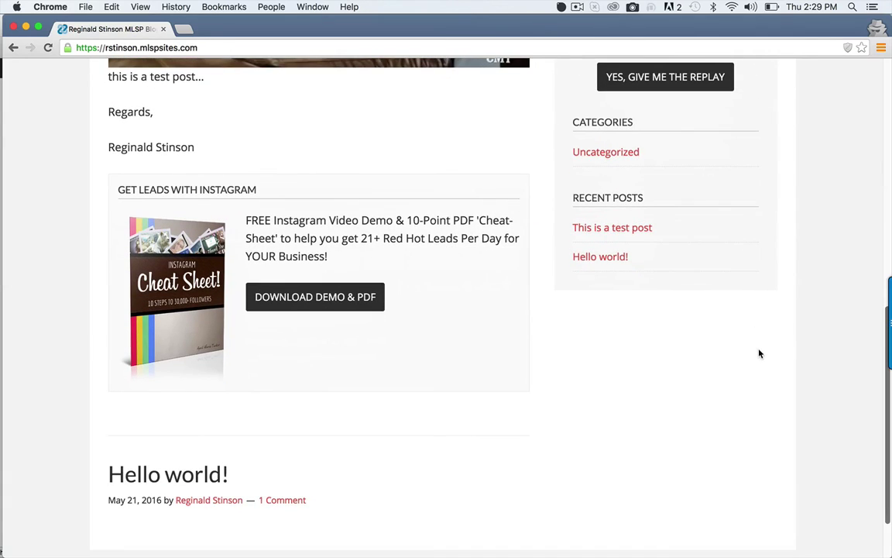
pyautogui.scroll(-3, 756, 369)
pyautogui.scroll(7, 764, 303)
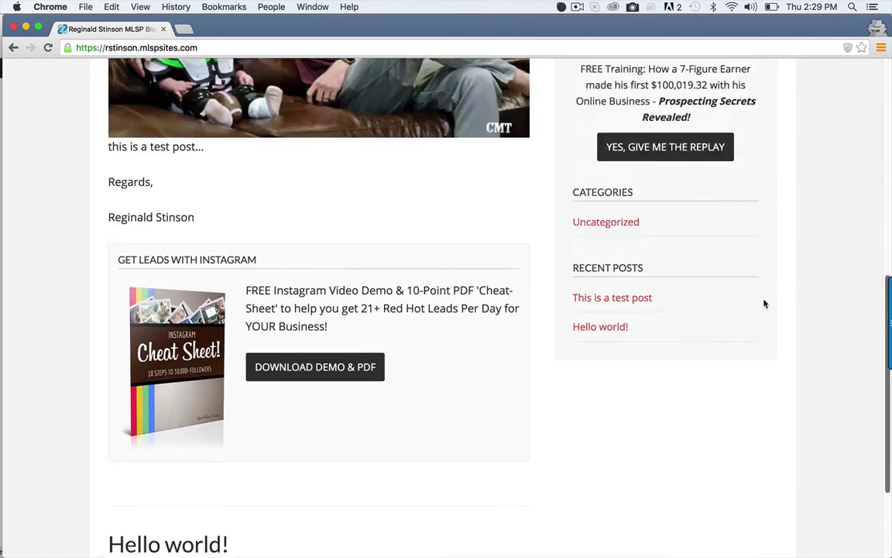
pyautogui.scroll(1, 659, 193)
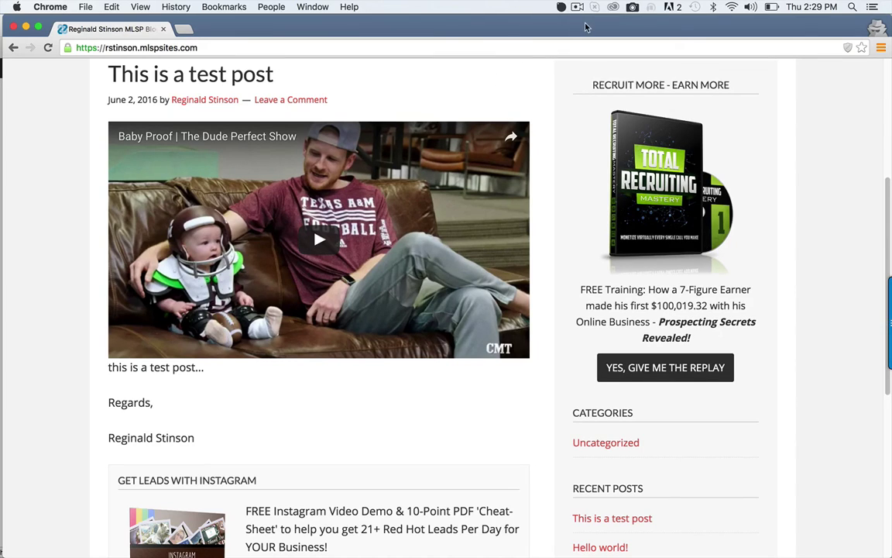
pyautogui.click(576, 6)
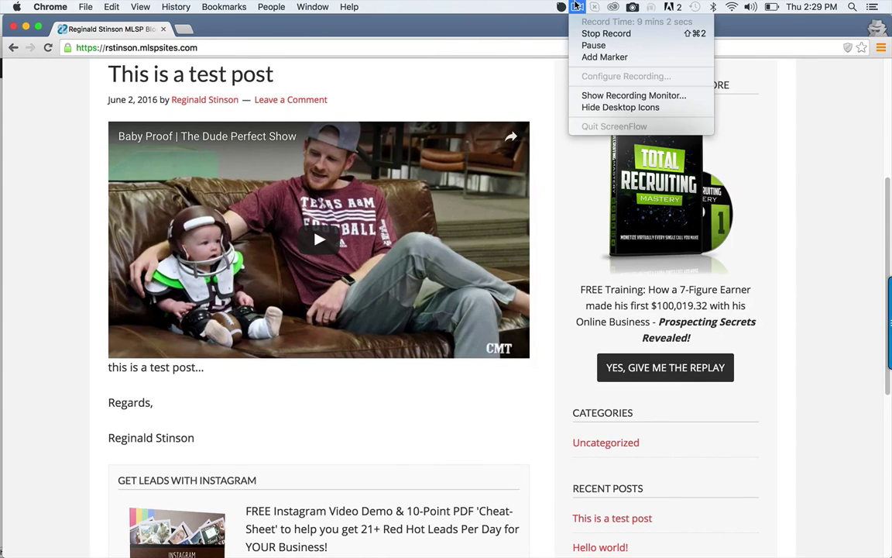